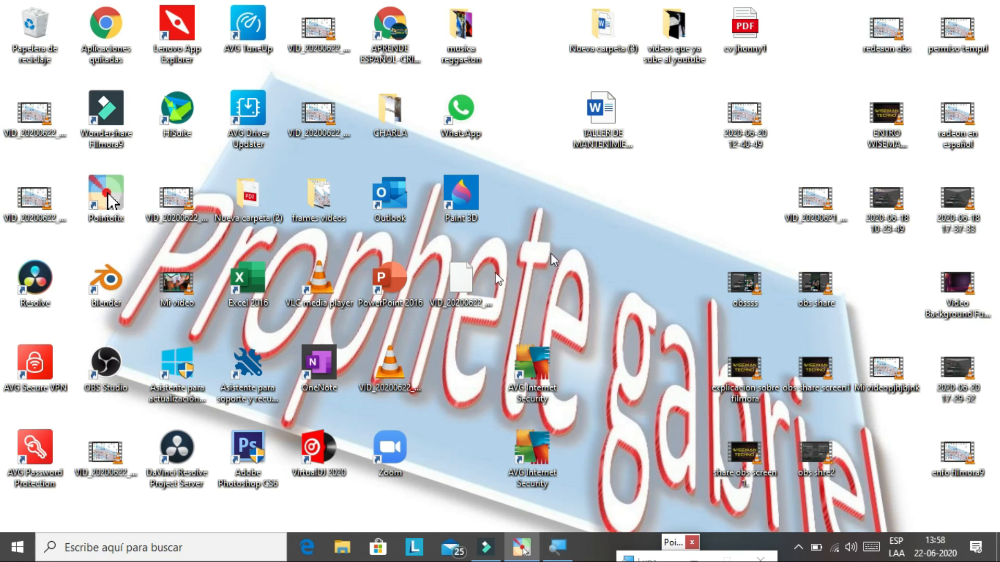
- Start OBS Studio from its desktop shortcut
double_click(105, 368)
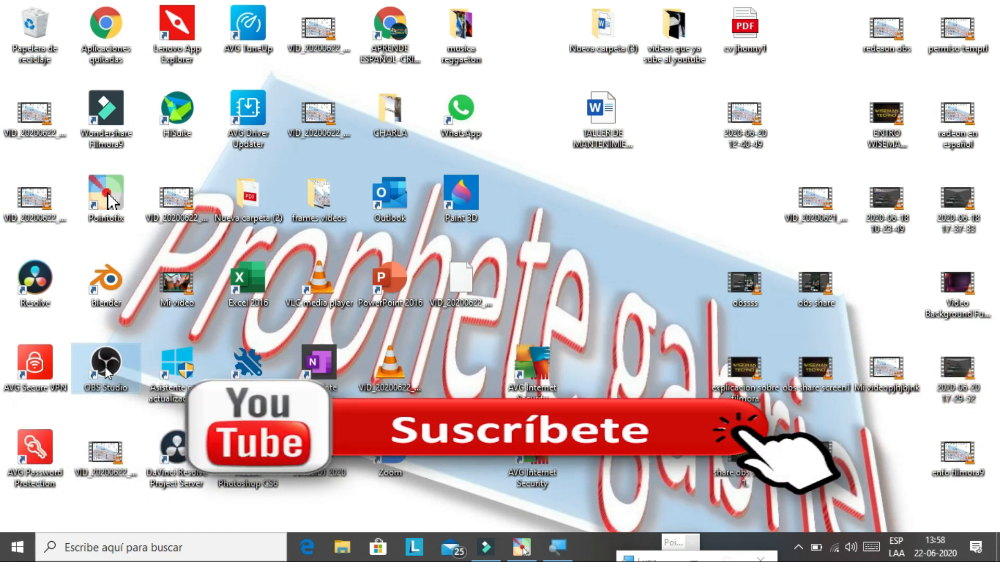
double_click(107, 372)
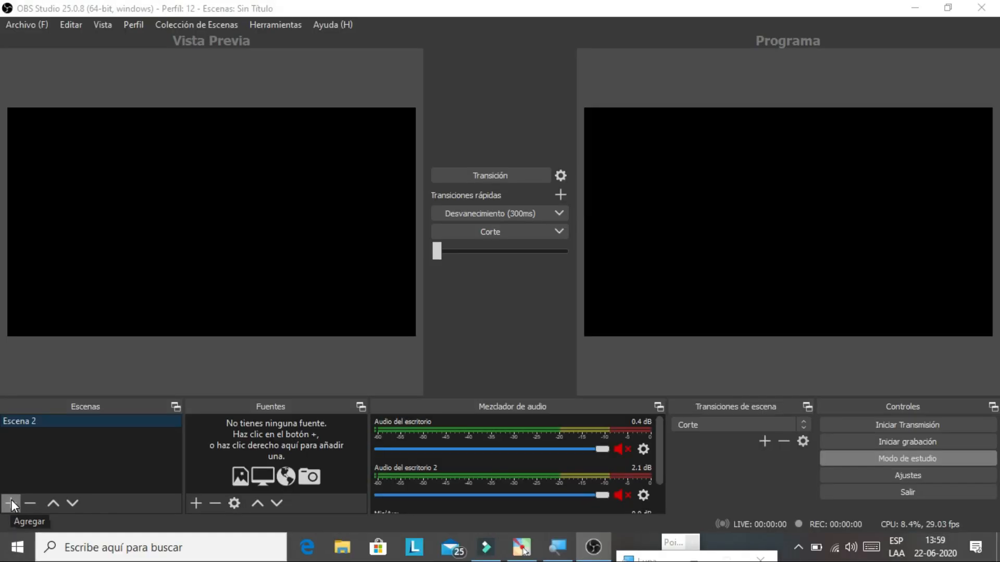
- Create a new scene named 'obs1', replacing the default name Escena 3
click(22, 444)
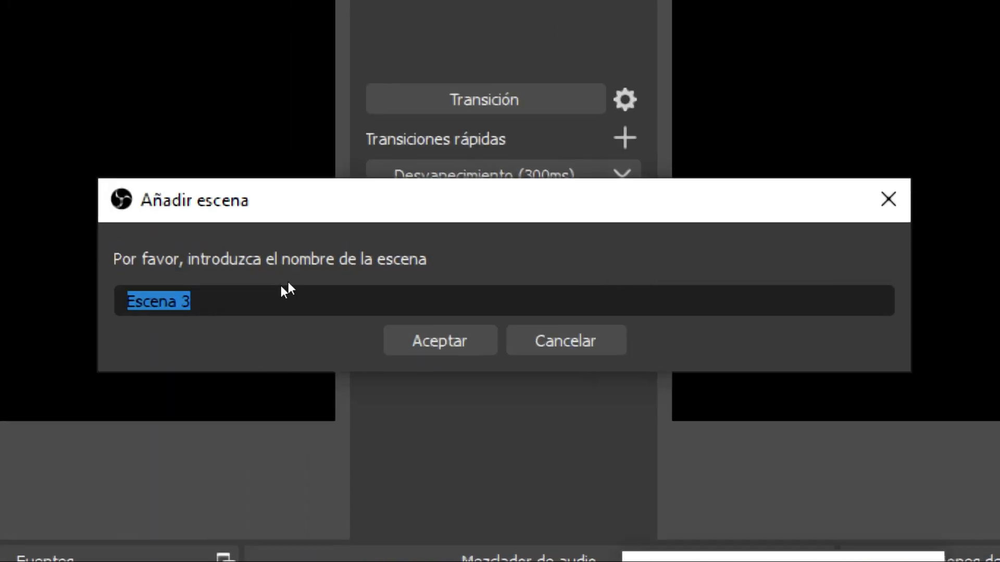
click(368, 270)
key(BackSpace)
key(BackSpace)
key(BackSpace)
key(BackSpace)
key(BackSpace)
key(BackSpace)
key(BackSpace)
key(BackSpace)
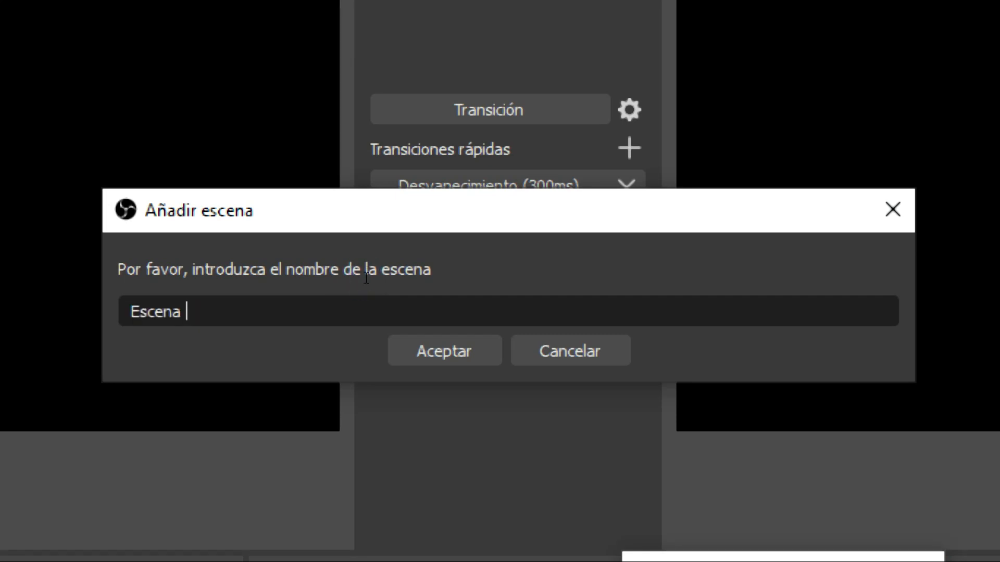
text(obs)
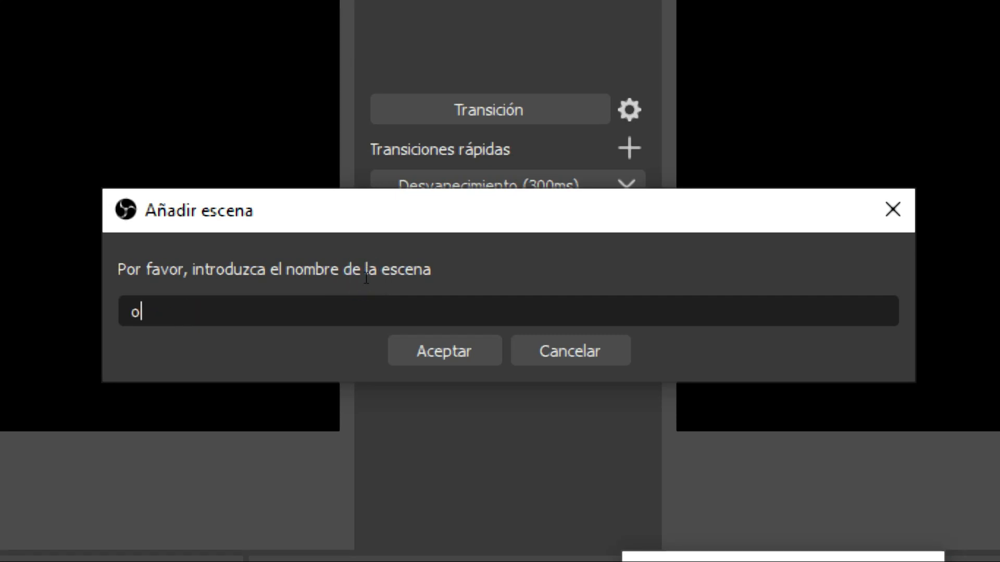
text(1)
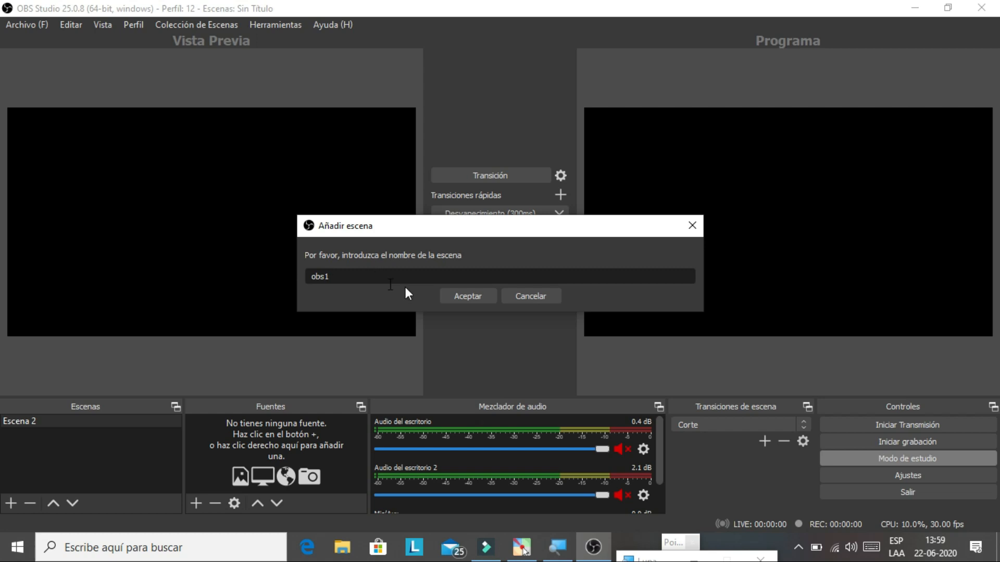
click(460, 294)
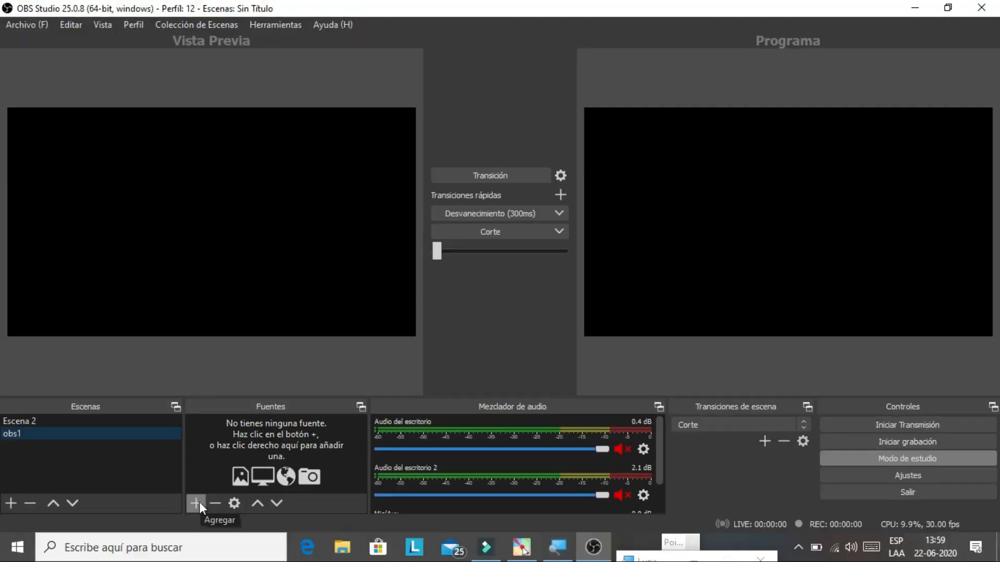
- Add an Imagen source named obs3 to obs1 and browse for its image file
click(197, 503)
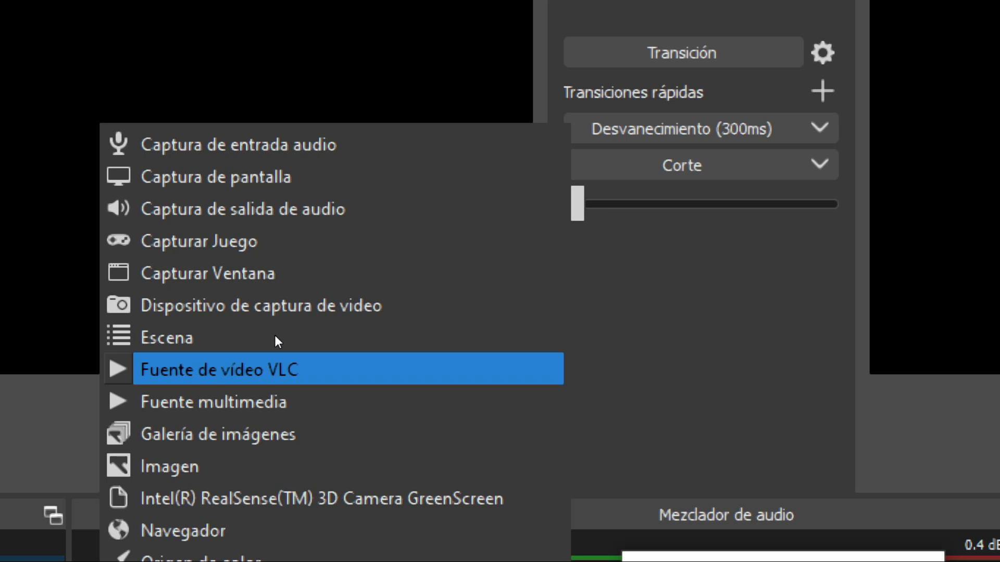
key(Down)
key(Down)
key(Down)
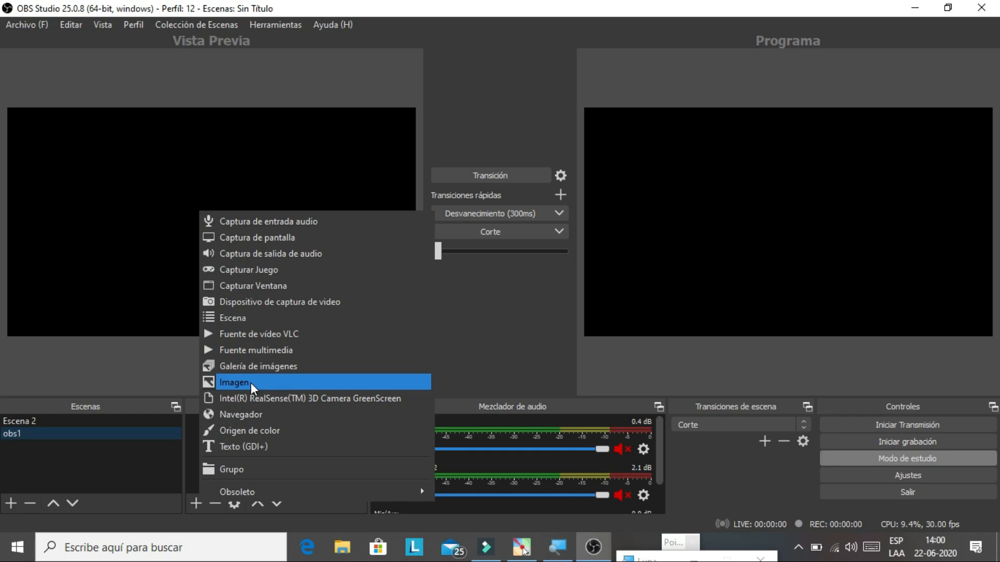
click(251, 383)
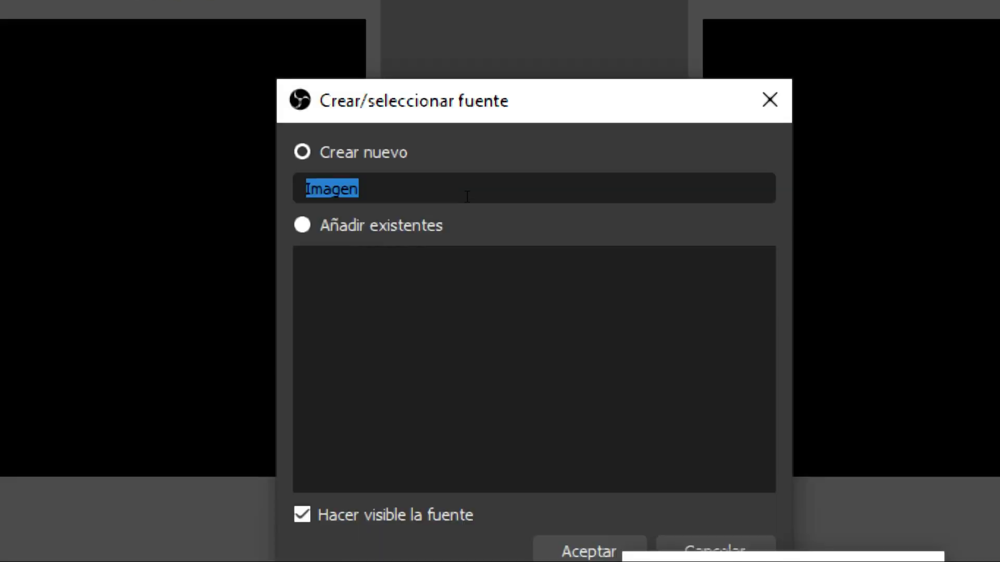
click(393, 183)
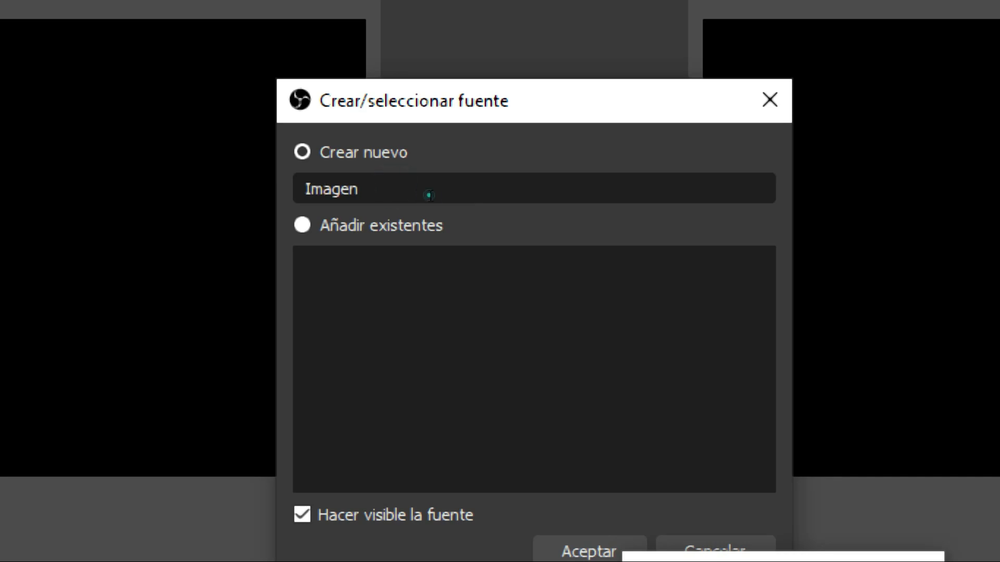
key(BackSpace)
key(BackSpace)
key(BackSpace)
key(BackSpace)
key(BackSpace)
key(BackSpace)
text(obs3-)
key(BackSpace)
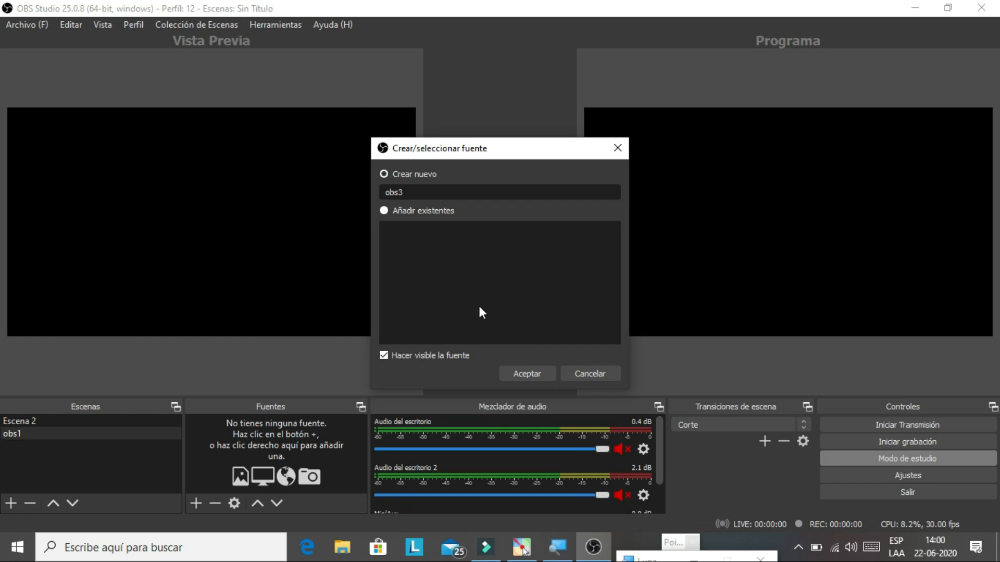
click(522, 372)
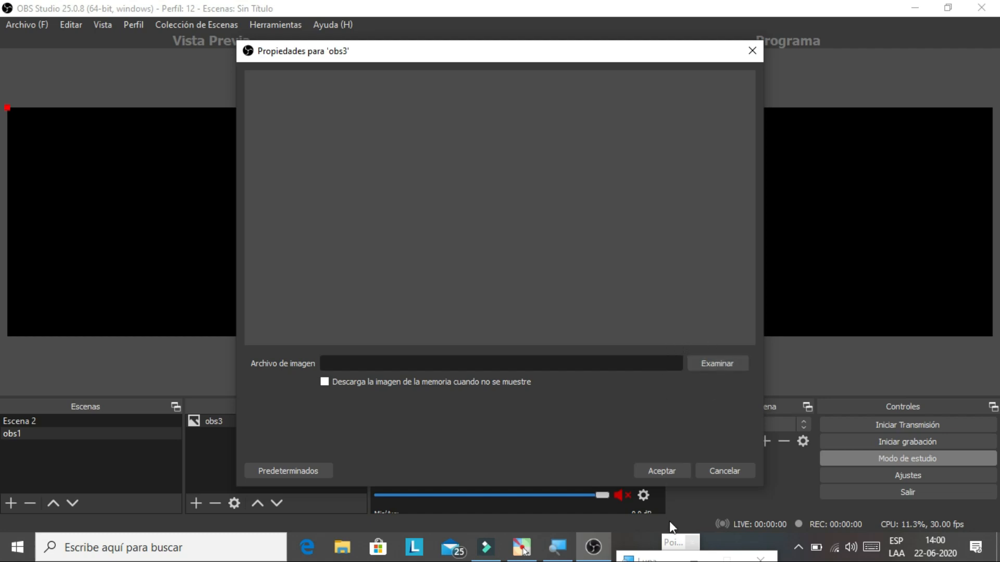
click(729, 371)
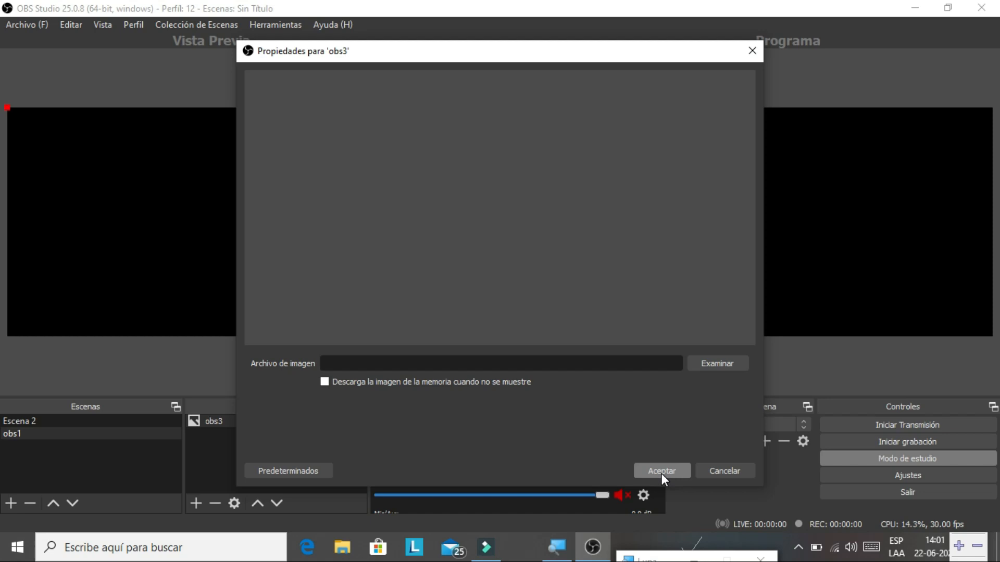
- Load Livestream+Overlay+PixelPro+(75).png from Imágenes > fondos obs studio as obs3's image
click(727, 368)
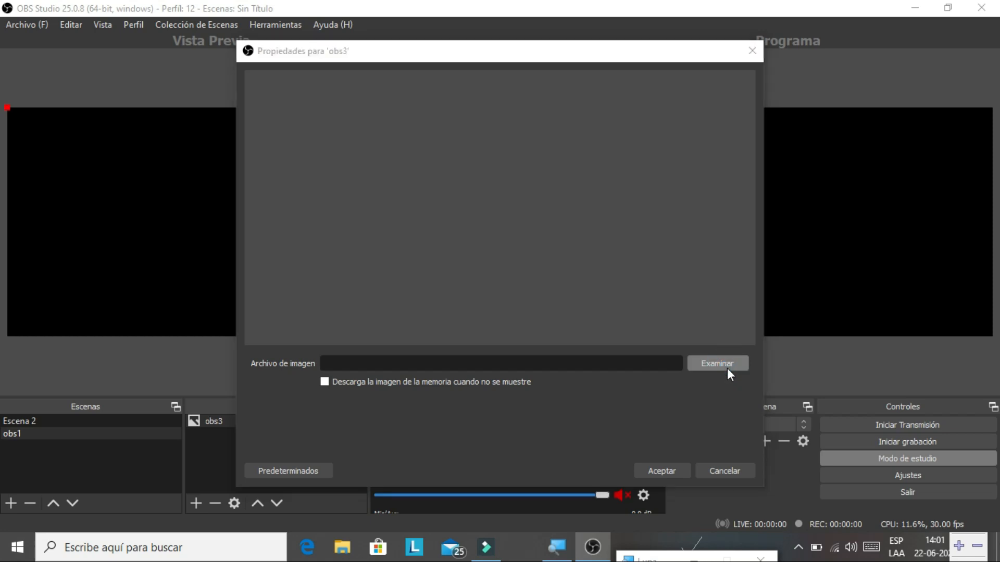
click(727, 367)
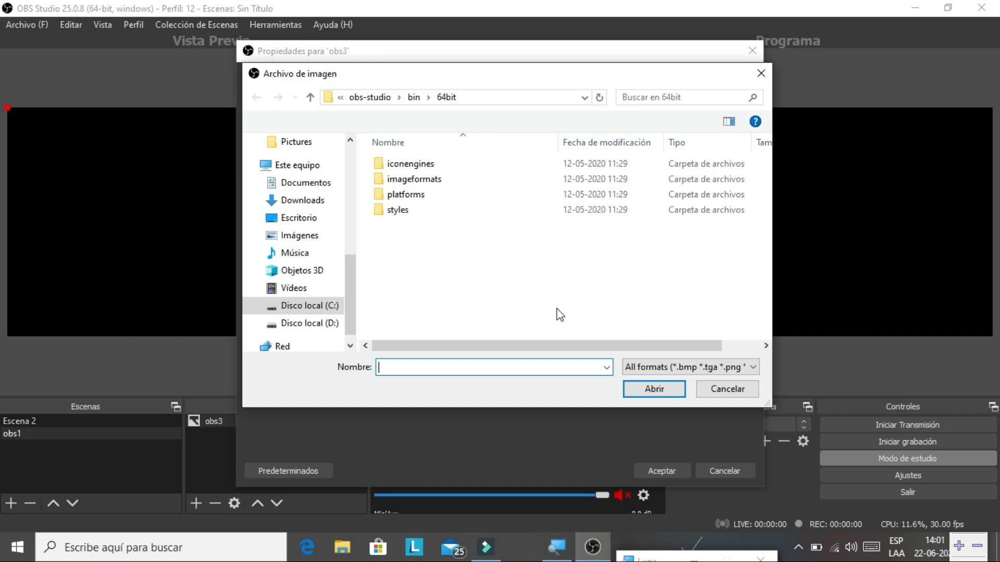
click(306, 236)
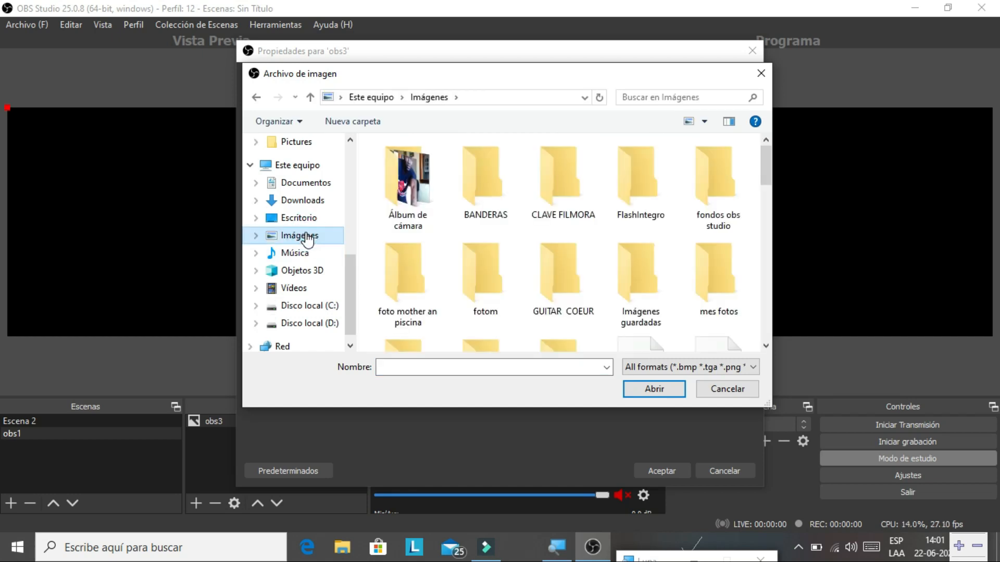
click(729, 198)
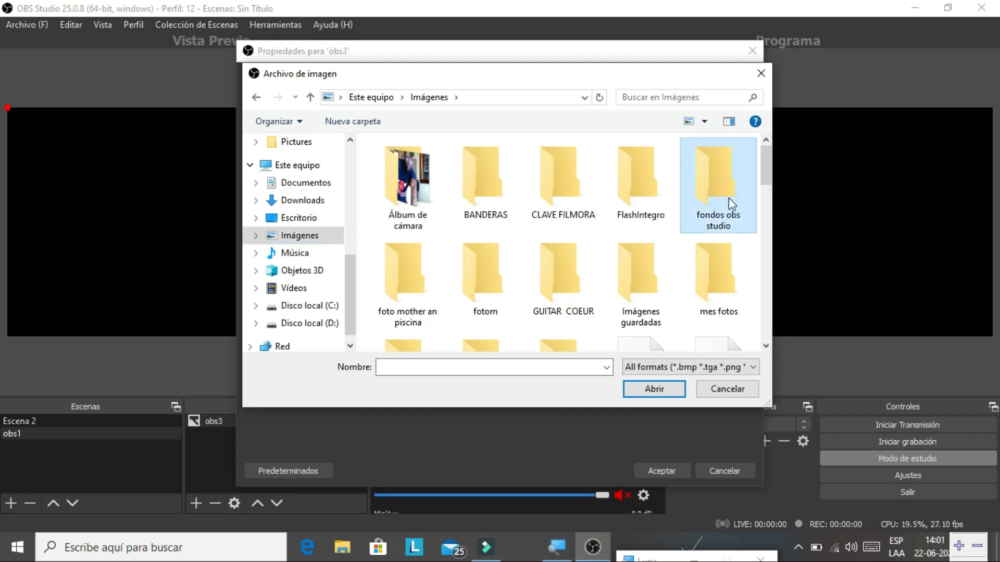
double_click(729, 198)
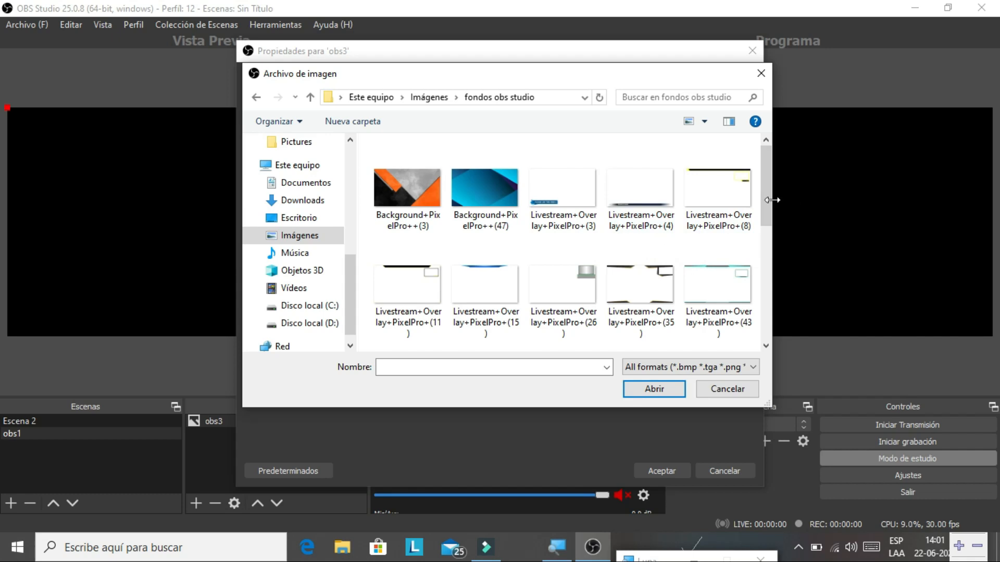
drag(767, 208, 767, 241)
click(697, 276)
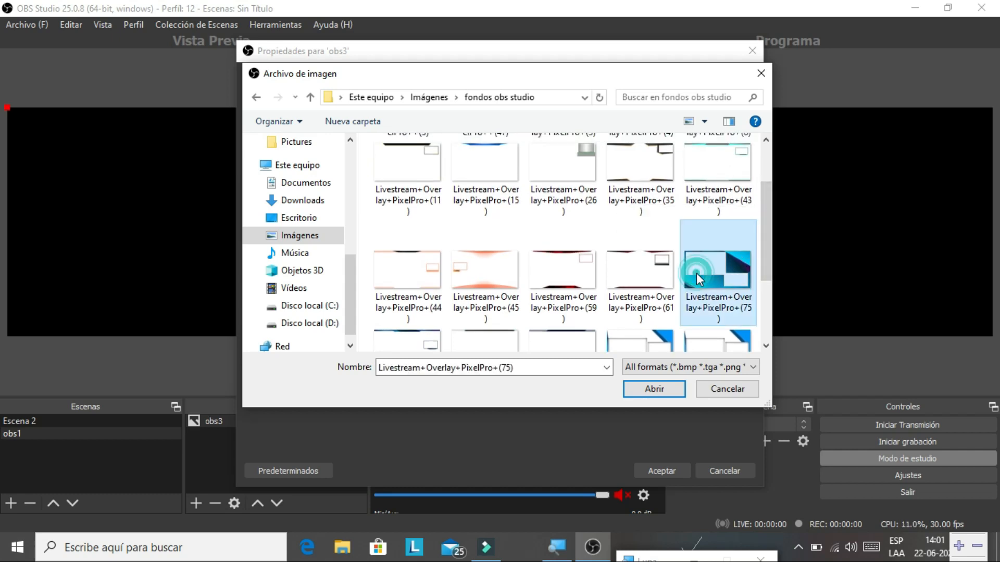
click(667, 396)
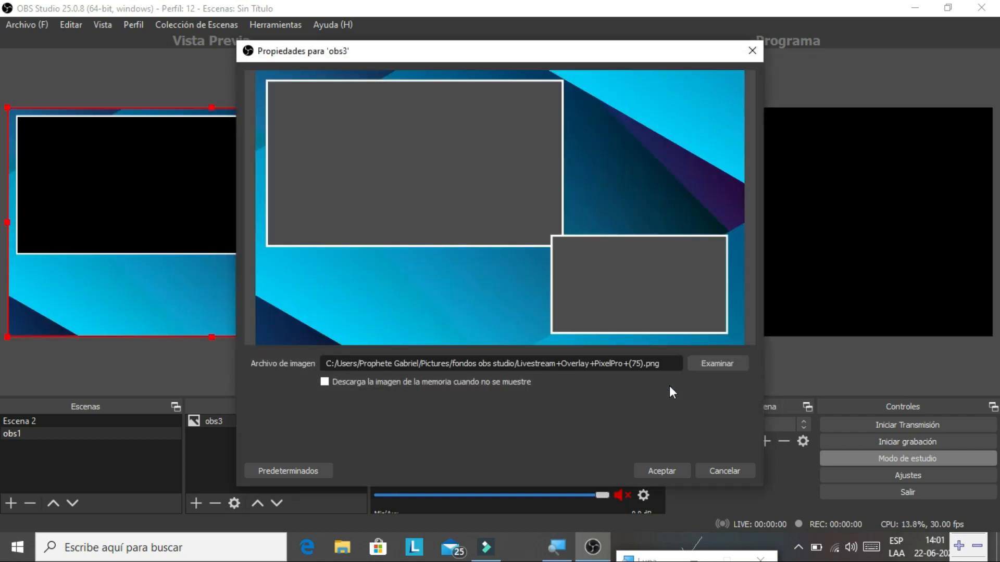
- Confirm the obs3 properties so the blue two-frame overlay fills the obs1 preview
click(664, 471)
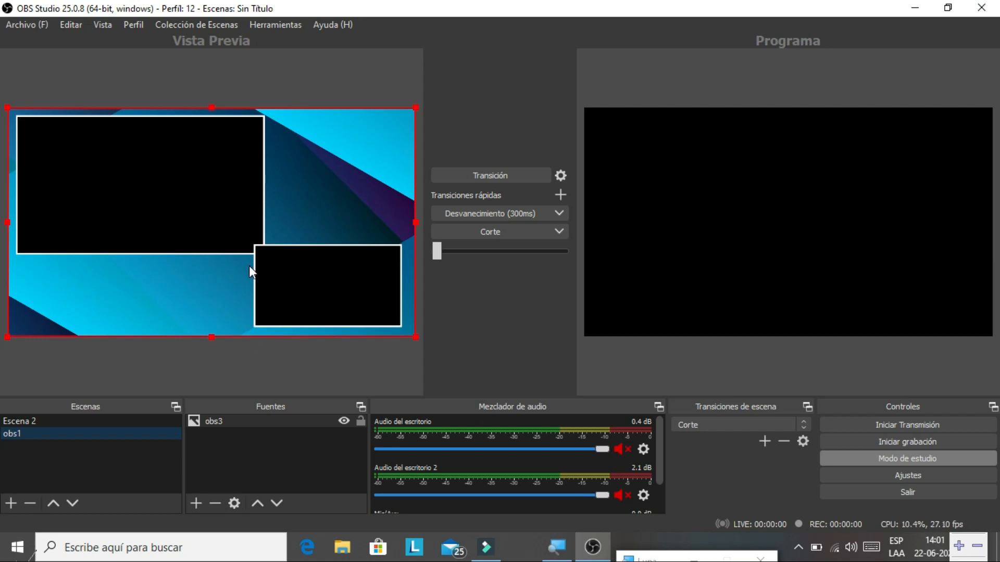
- Add a video capture device source using the EasyCamera webcam to obs1
click(196, 503)
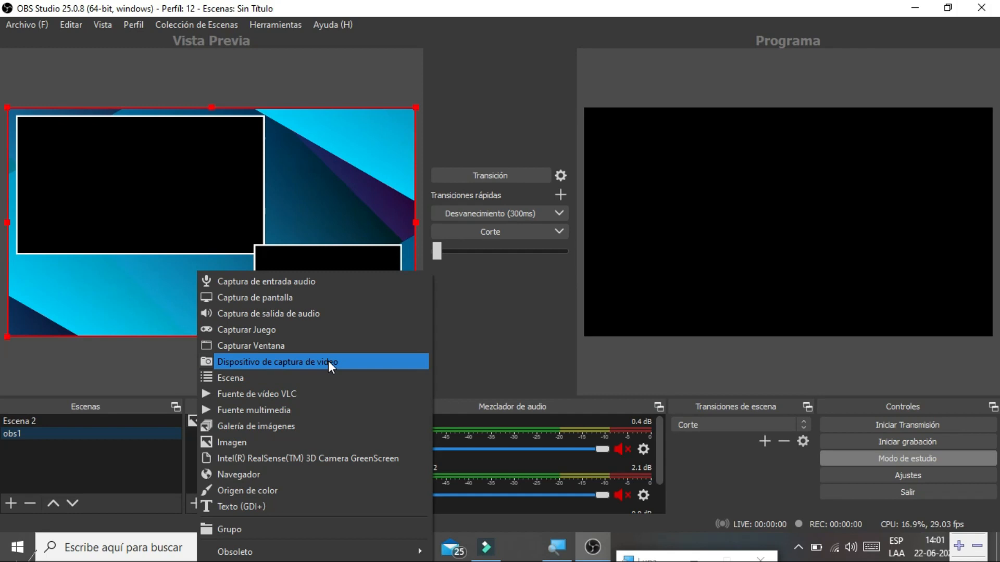
click(330, 363)
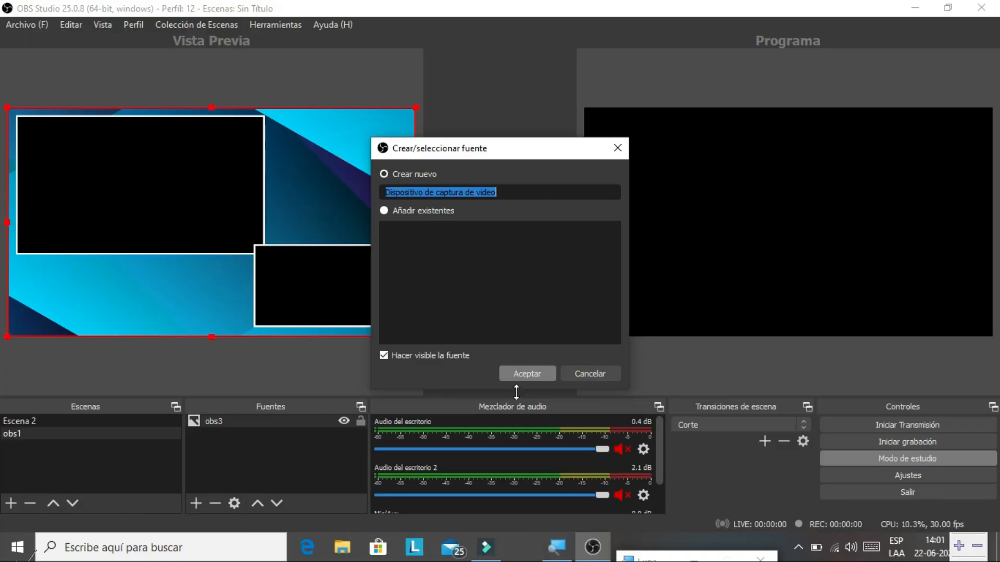
click(531, 374)
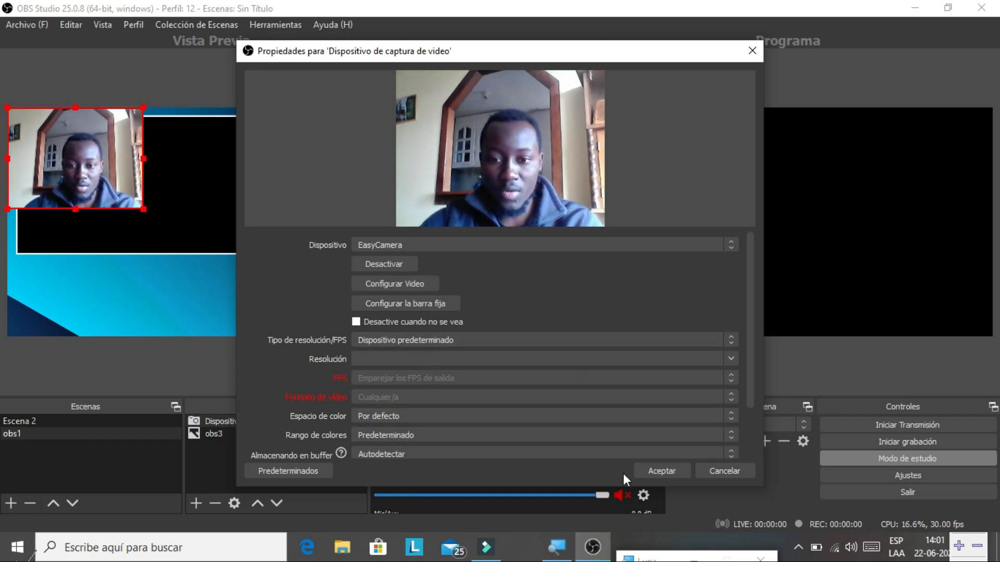
click(655, 474)
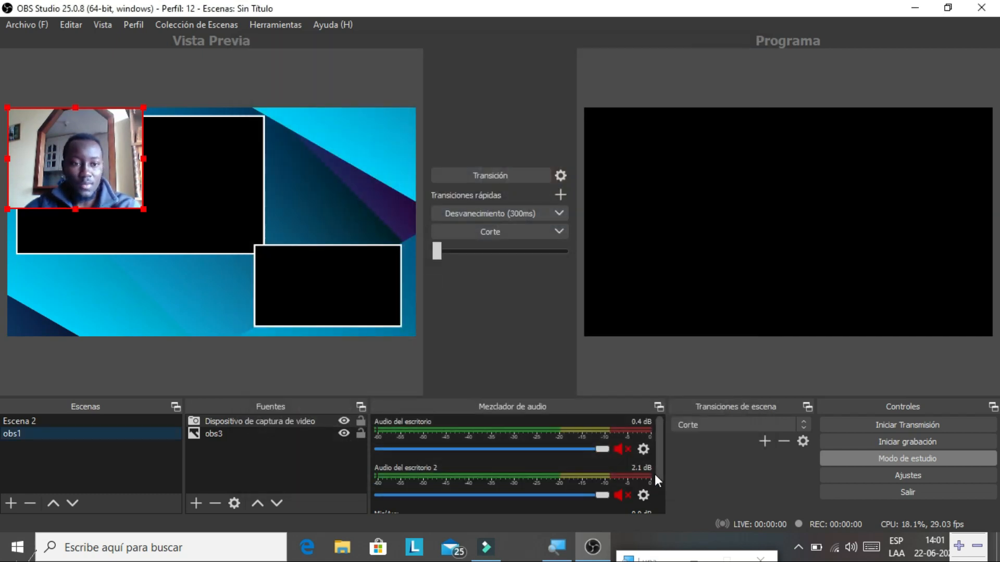
- Stretch the webcam source to the full canvas with Transformar > Estirar a la pantalla
right_click(108, 180)
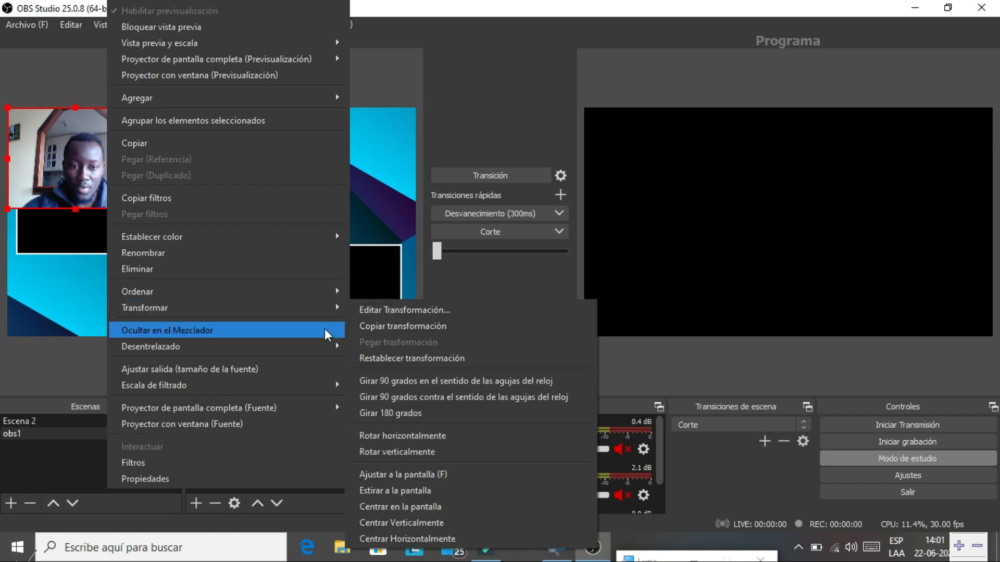
mouse_move(315, 306)
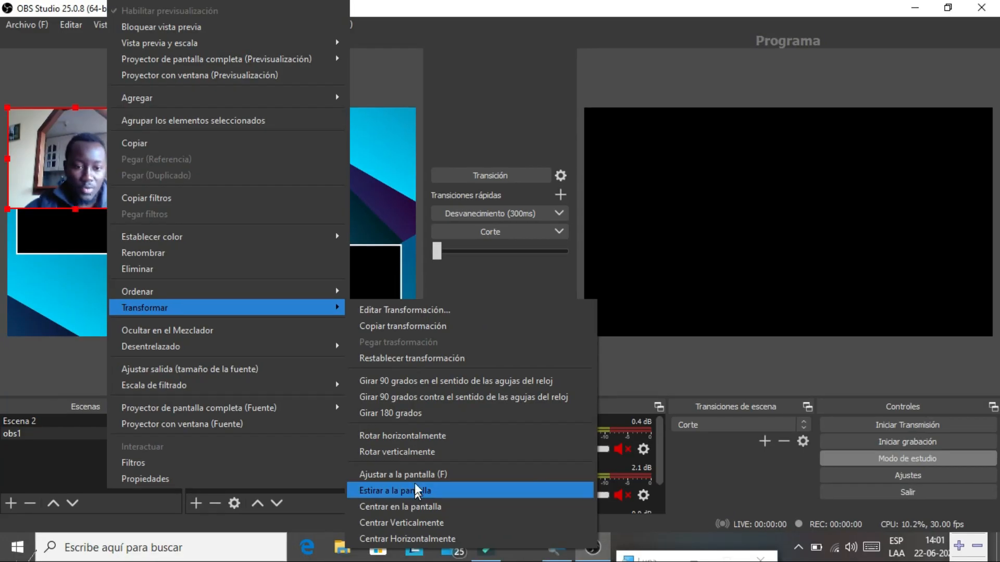
click(415, 489)
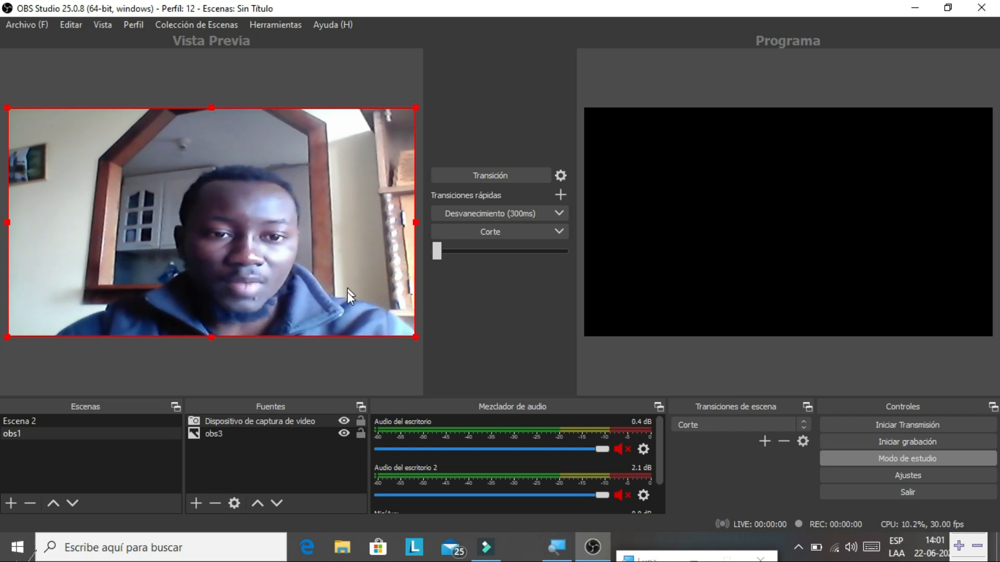
- Shrink and reposition the webcam so it exactly fills the overlay's top-left frame
drag(417, 108, 234, 195)
drag(173, 268, 179, 193)
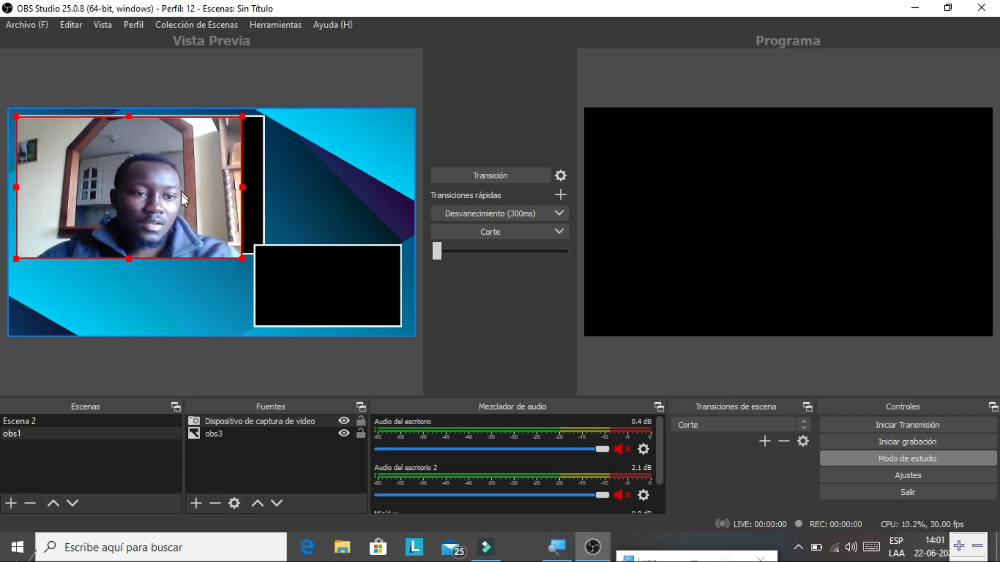
drag(129, 259, 132, 252)
drag(241, 183, 263, 180)
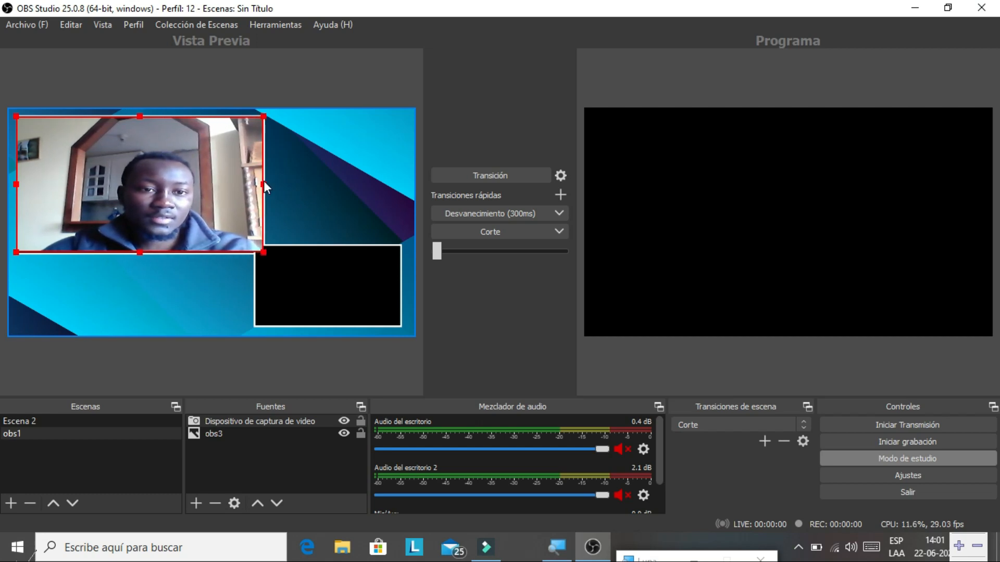
click(320, 161)
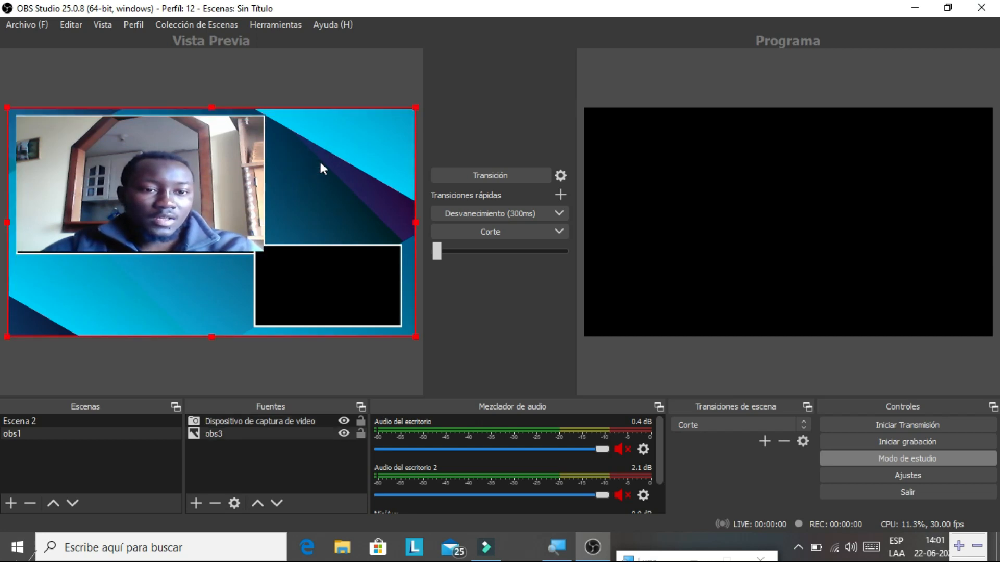
click(200, 203)
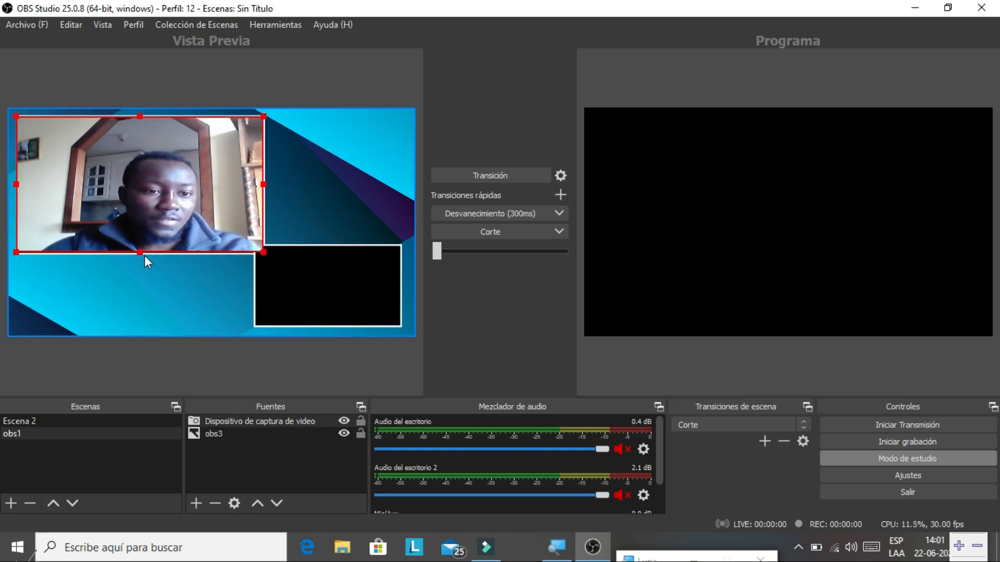
drag(140, 253, 139, 256)
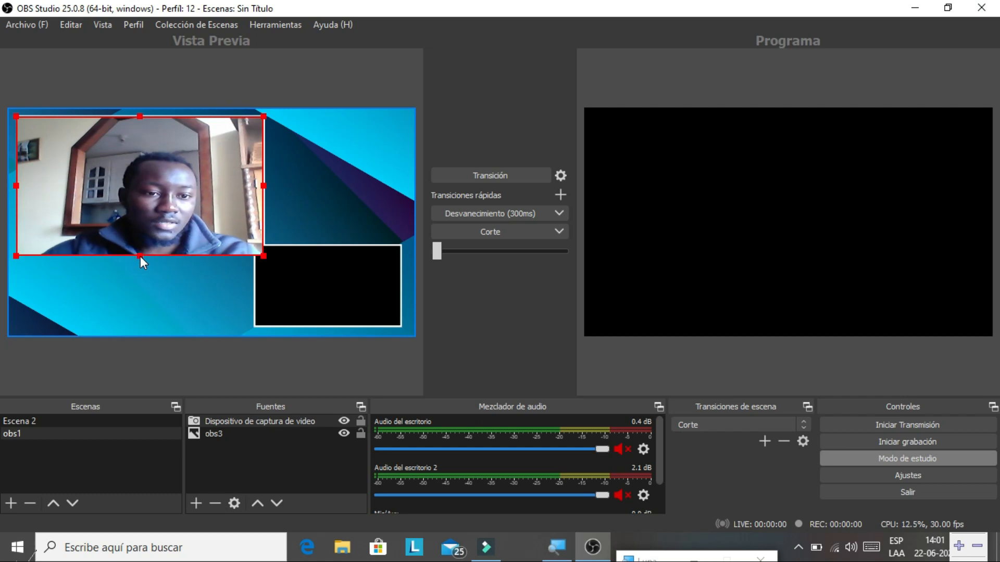
click(297, 183)
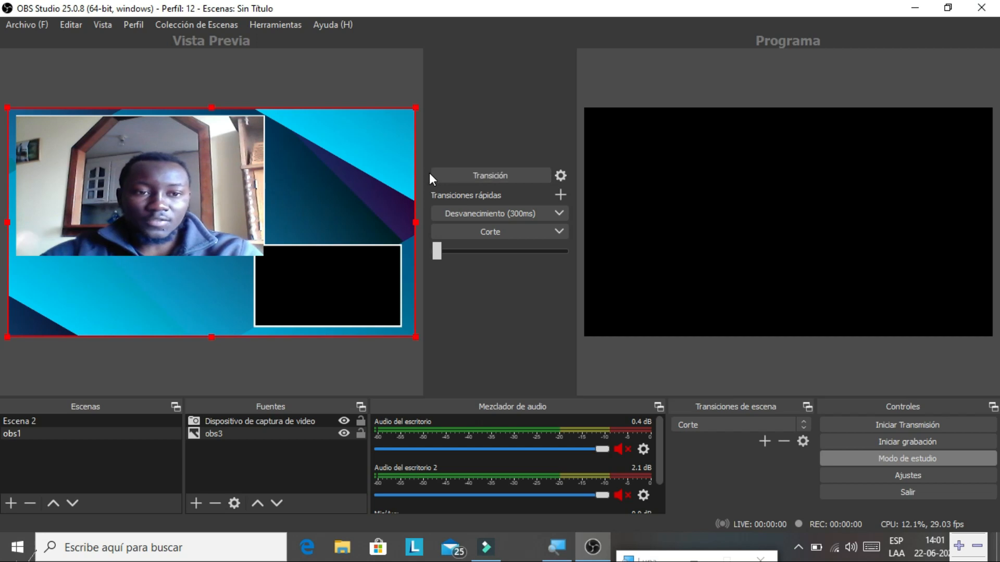
- Transition the webcam-and-overlay layout to Program, then reselect scene obs1 to add a source
click(458, 175)
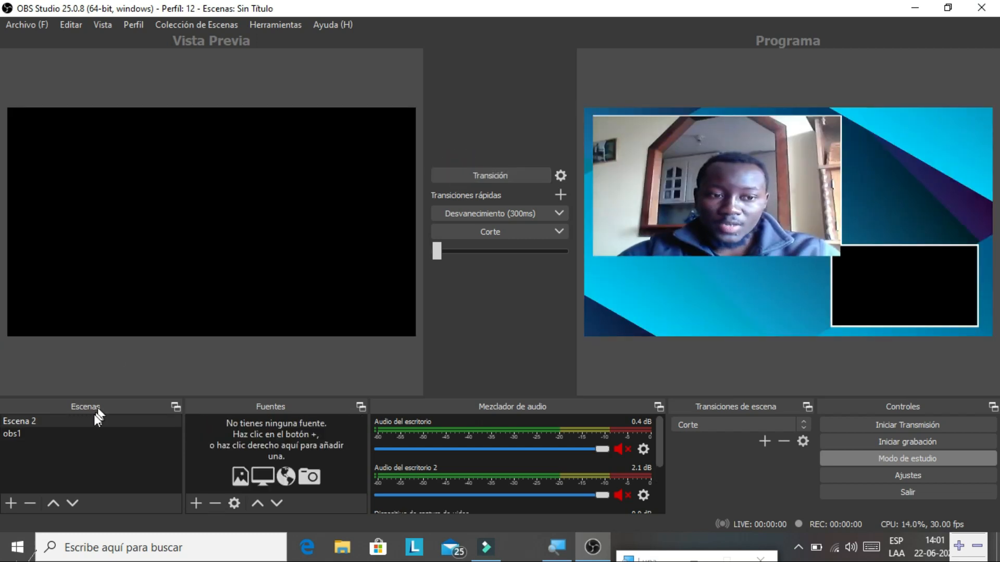
click(87, 434)
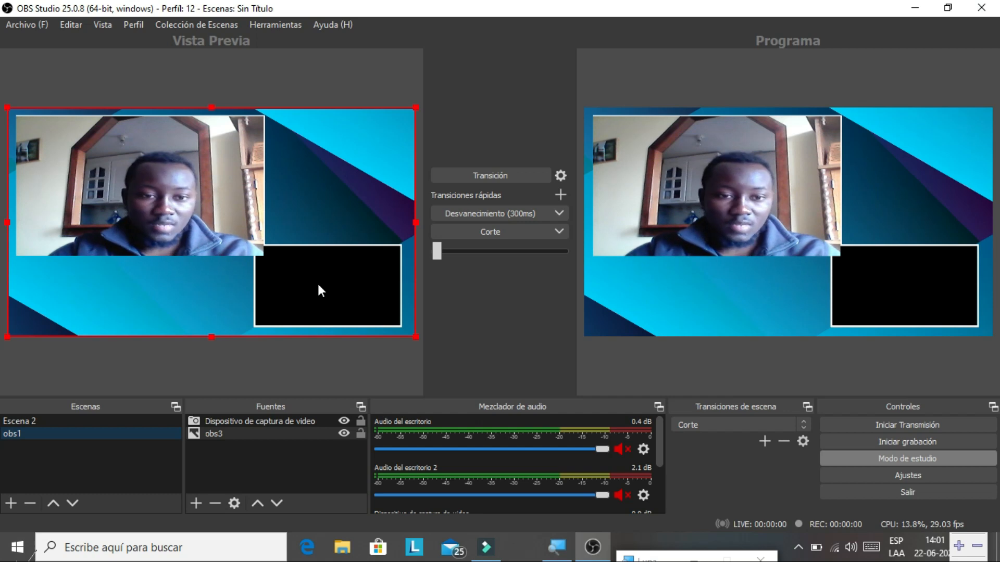
click(196, 502)
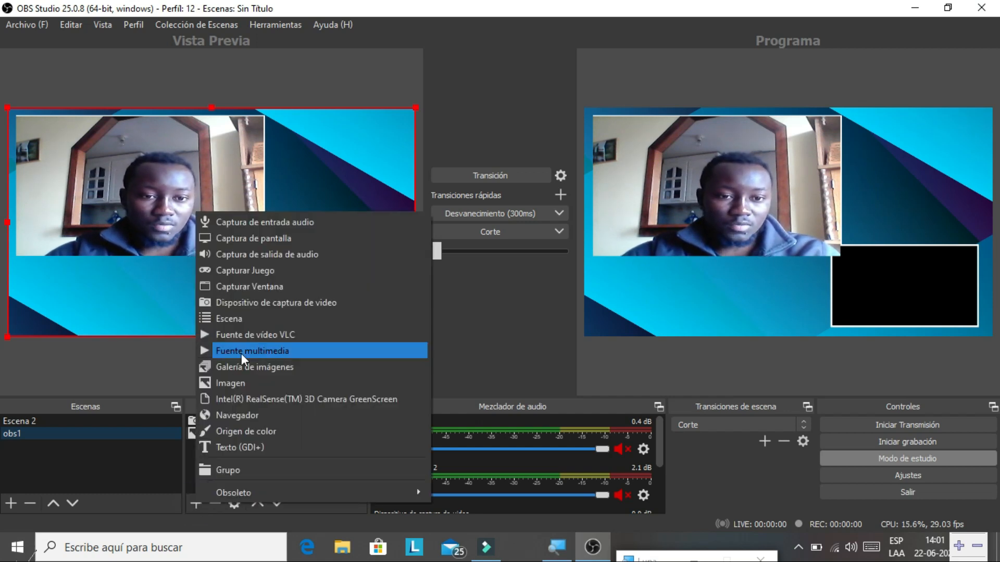
- Add an image source named Imagen to obs1 and browse to the Imágenes folder
click(232, 383)
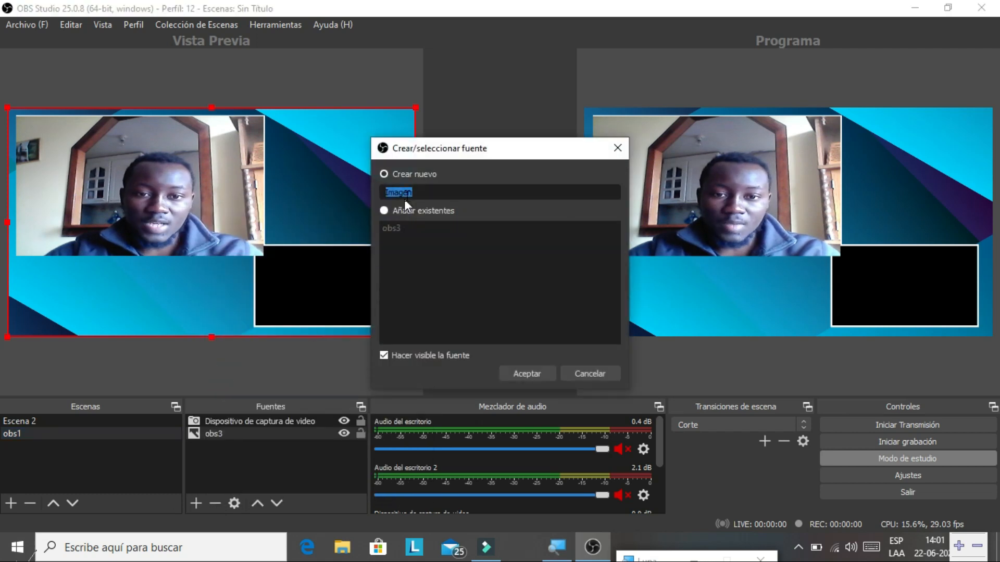
click(530, 373)
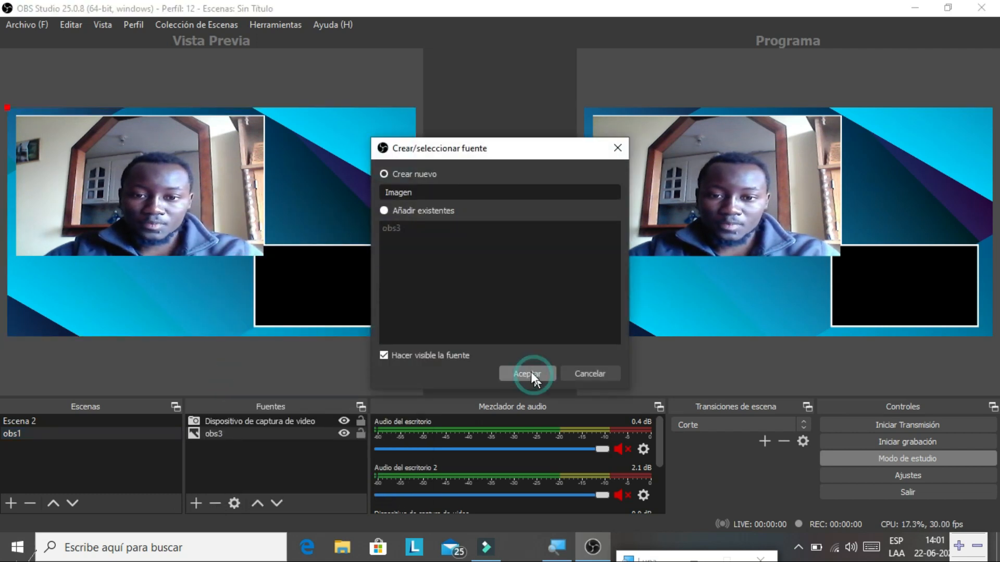
click(730, 361)
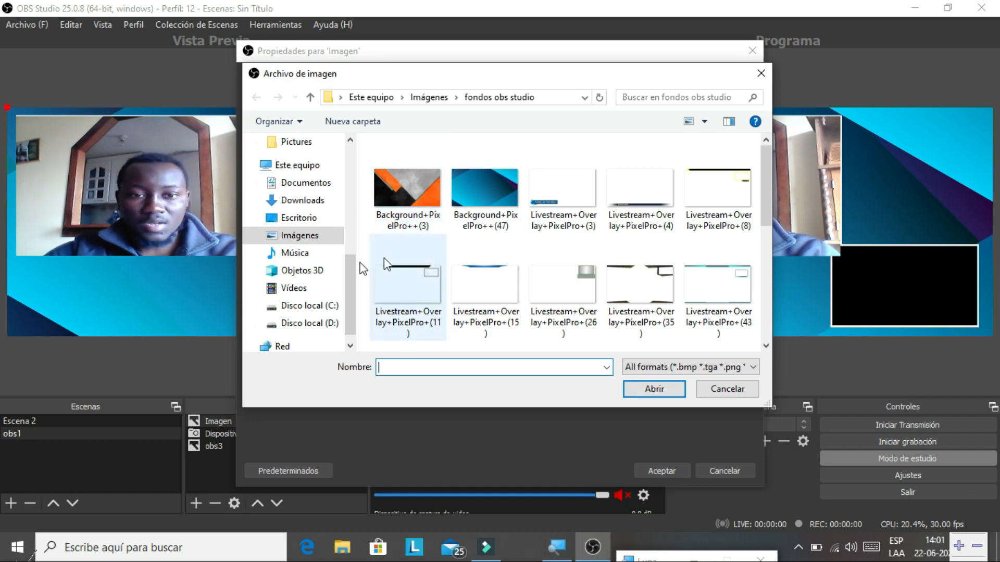
click(299, 235)
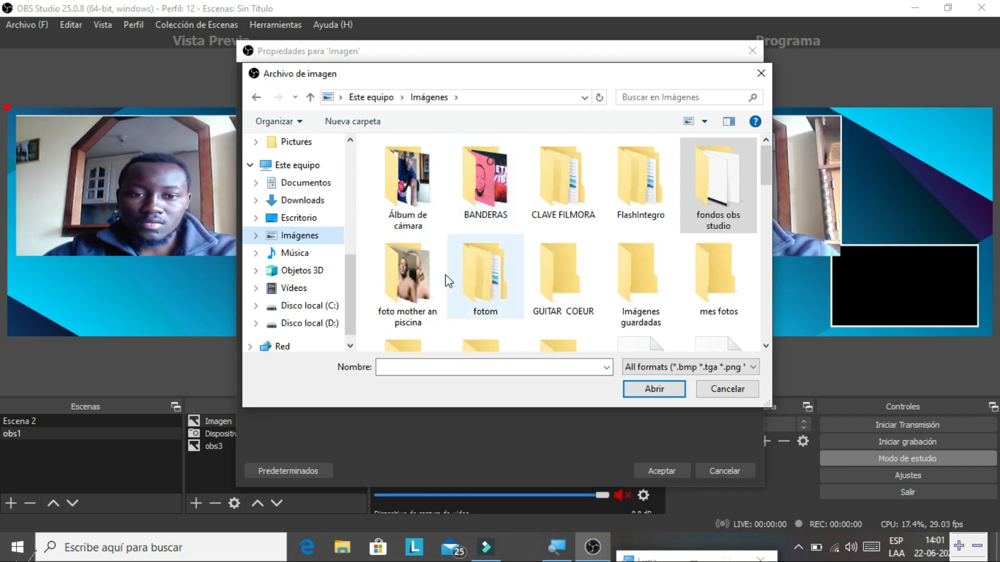
- Browse the image picker through fotom, Camera, fotom and Camera to reach the photos
click(498, 286)
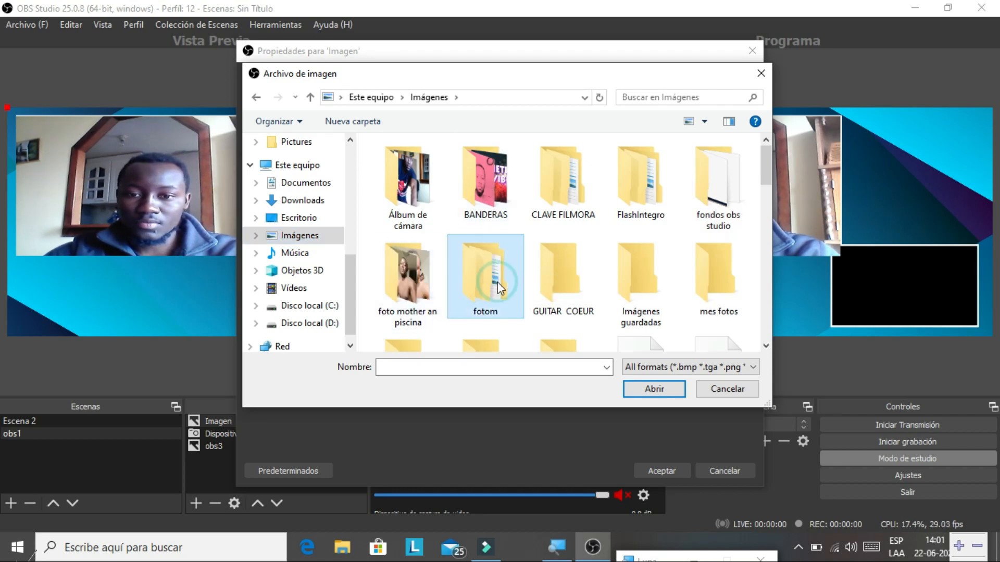
double_click(497, 287)
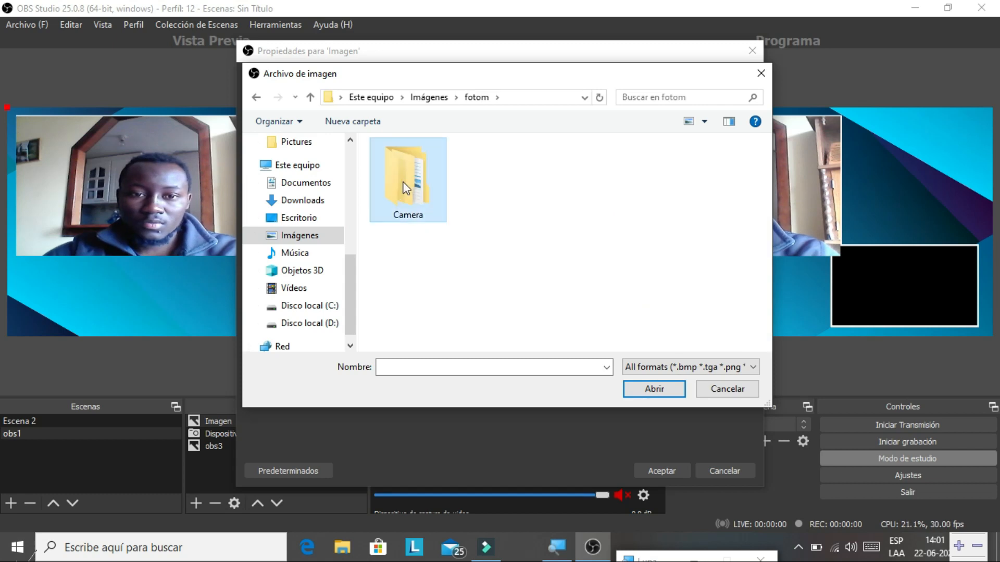
double_click(404, 183)
click(407, 190)
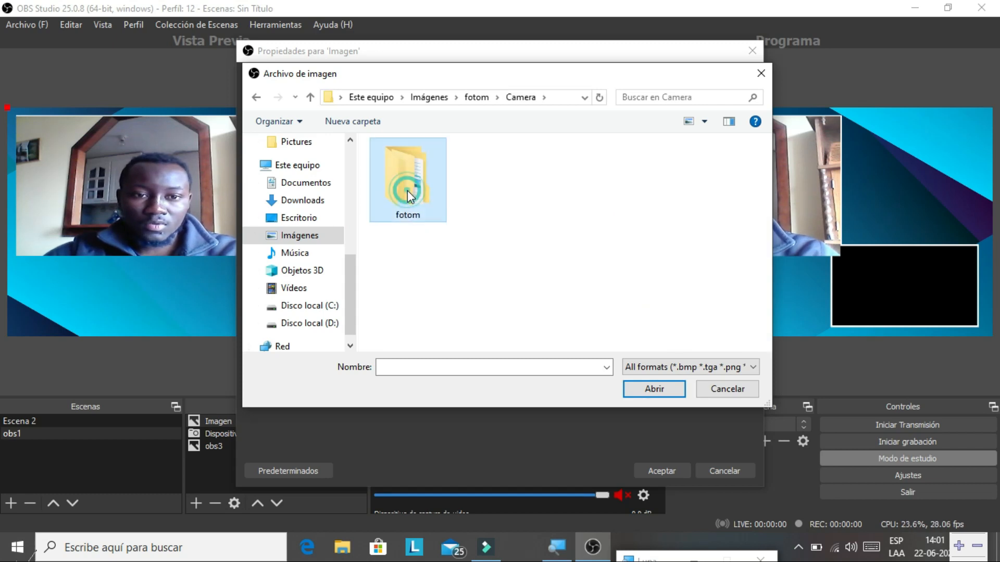
double_click(408, 190)
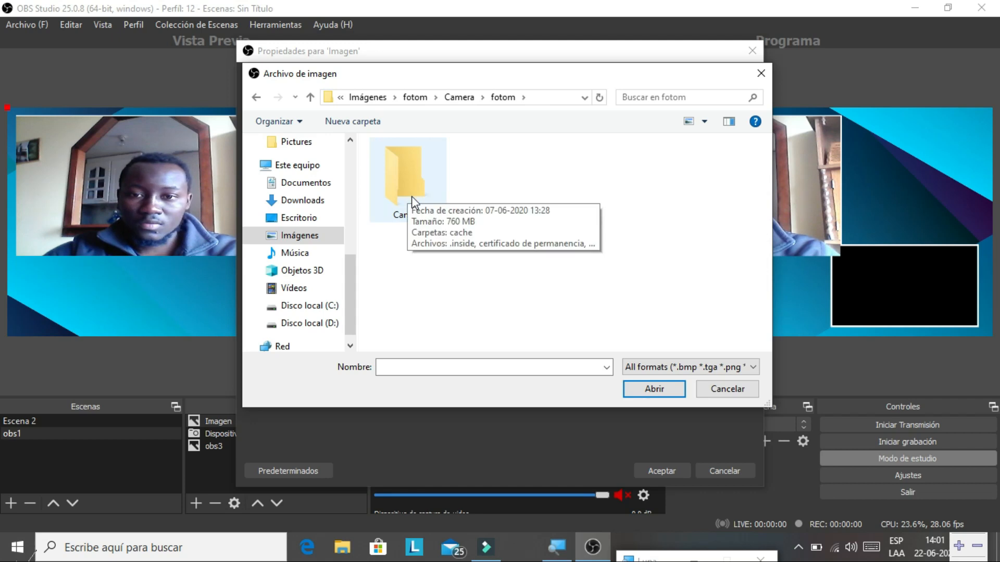
double_click(412, 199)
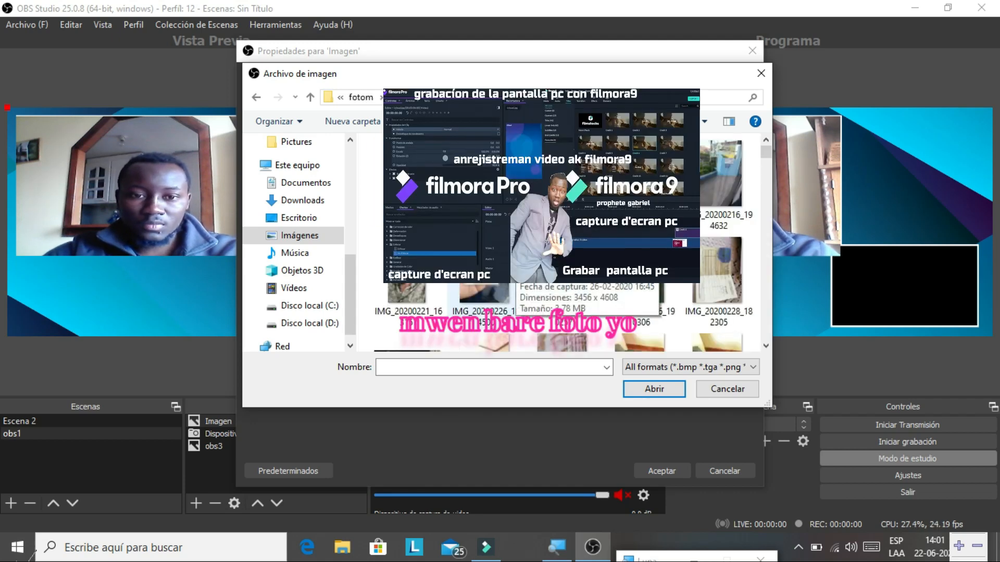
- Scroll through the Camera folder and select the photo IMG_20200606_141936.jpg
scroll(567, 234, down, 5)
scroll(567, 234, down, 5)
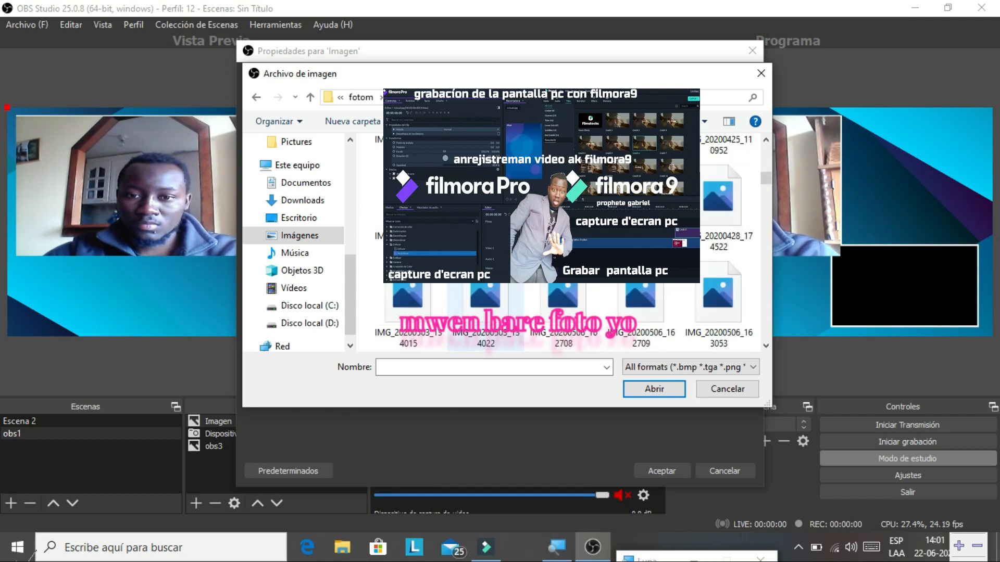
scroll(568, 234, down, 3)
scroll(568, 234, down, 3)
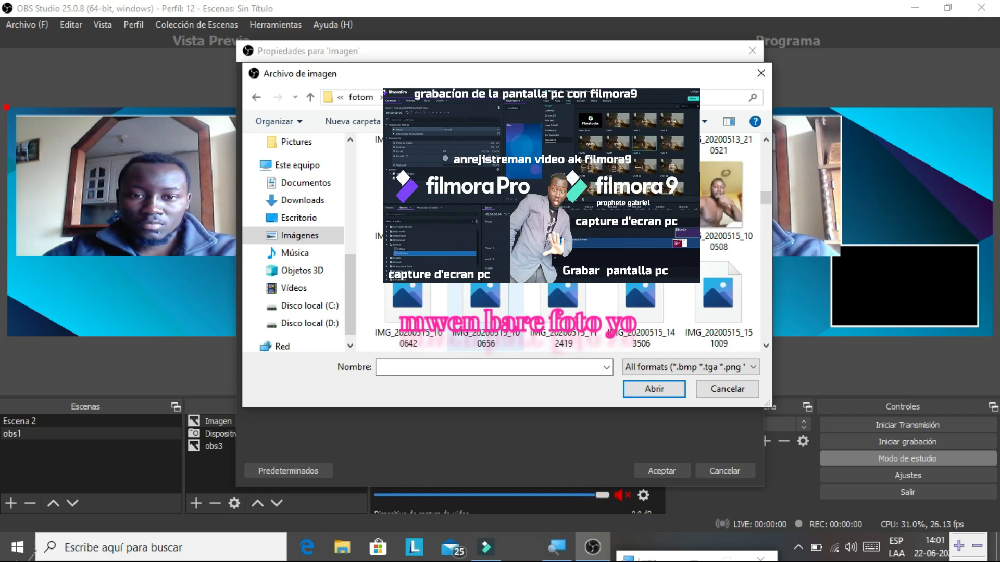
scroll(568, 234, down, 3)
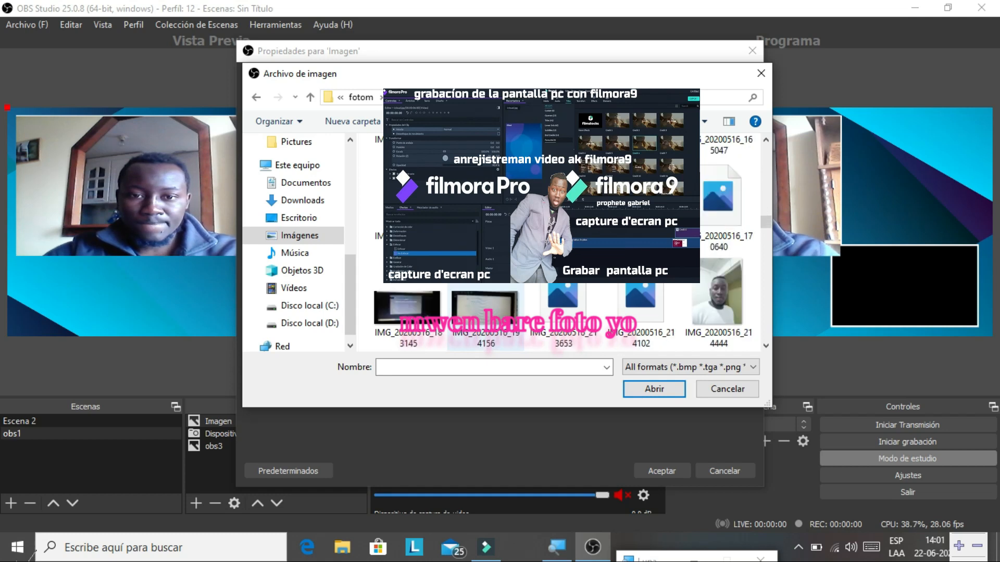
scroll(567, 234, down, 3)
scroll(568, 235, down, 3)
scroll(571, 242, down, 5)
scroll(570, 242, down, 1)
scroll(570, 242, down, 4)
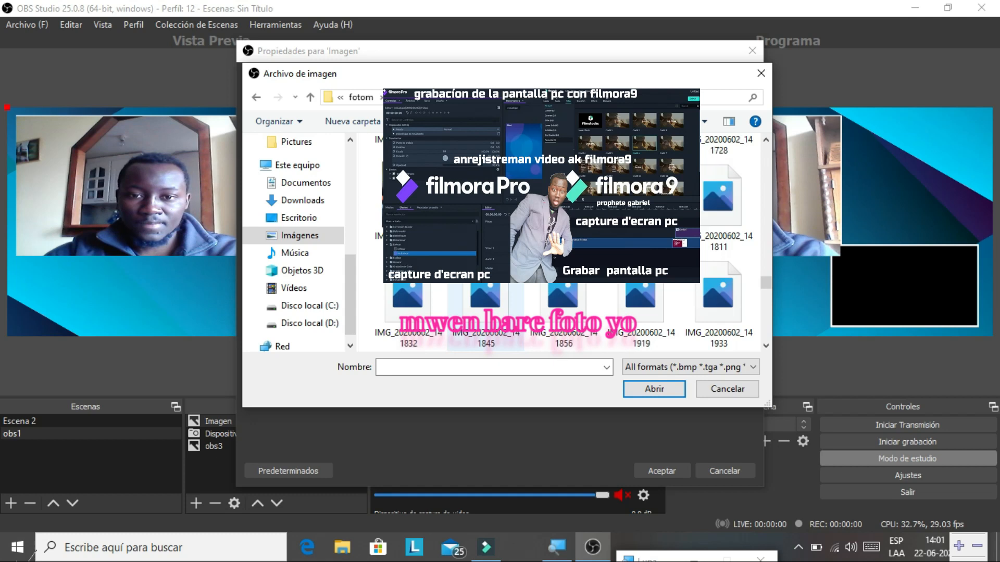
scroll(570, 242, down, 6)
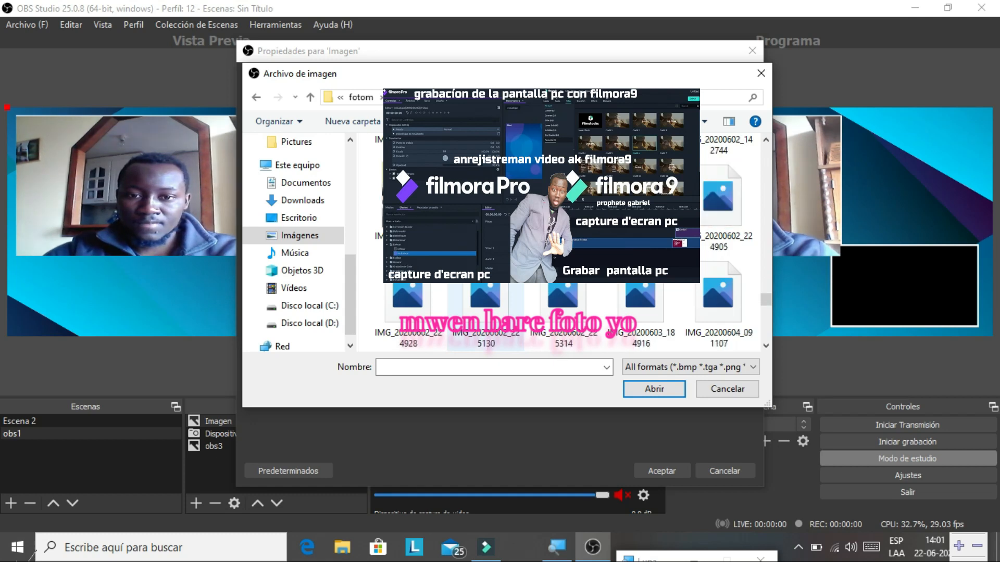
scroll(570, 242, down, 1)
scroll(570, 242, down, 3)
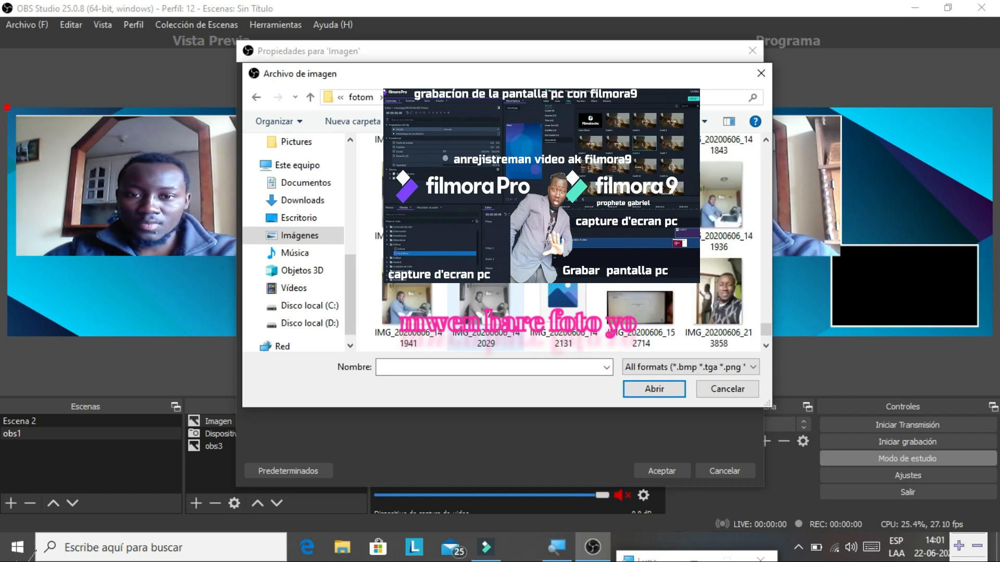
scroll(571, 243, down, 3)
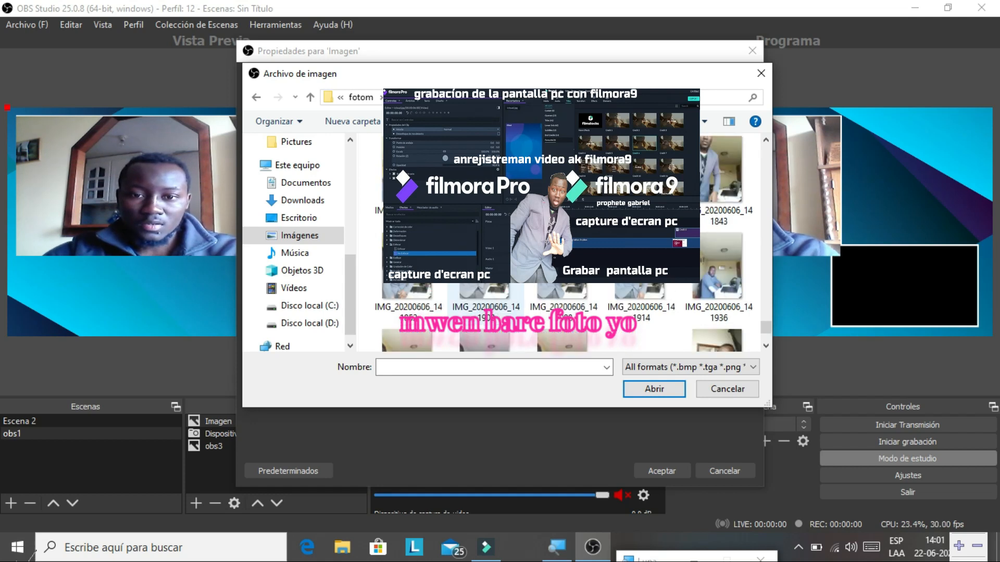
scroll(518, 274, up, 3)
scroll(518, 274, down, 1)
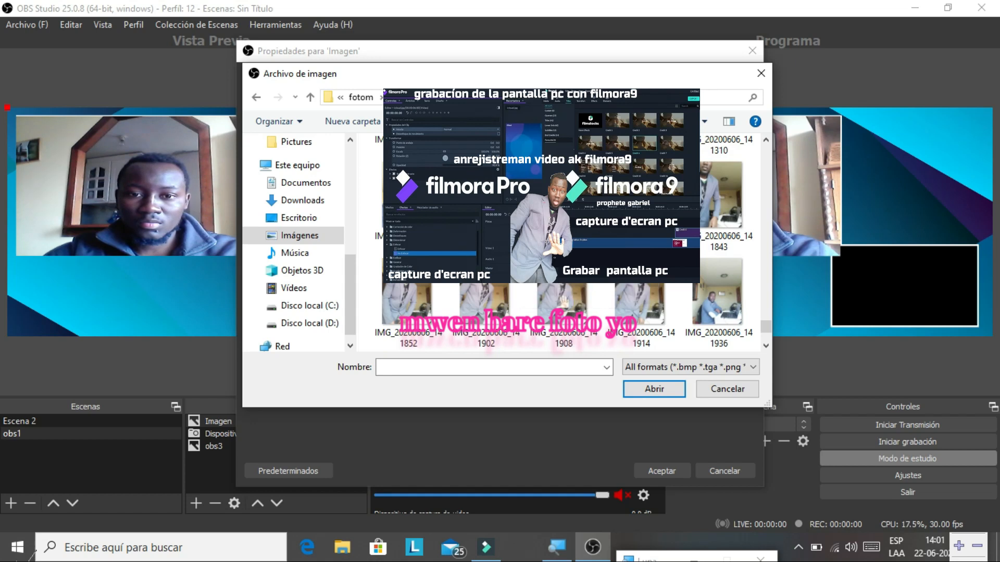
scroll(518, 274, down, 1)
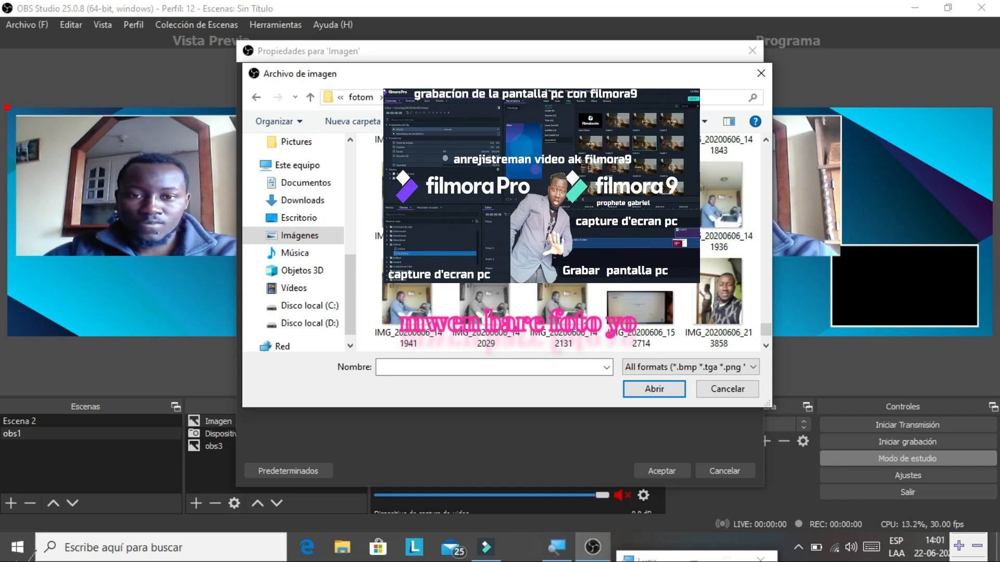
scroll(567, 242, up, 1)
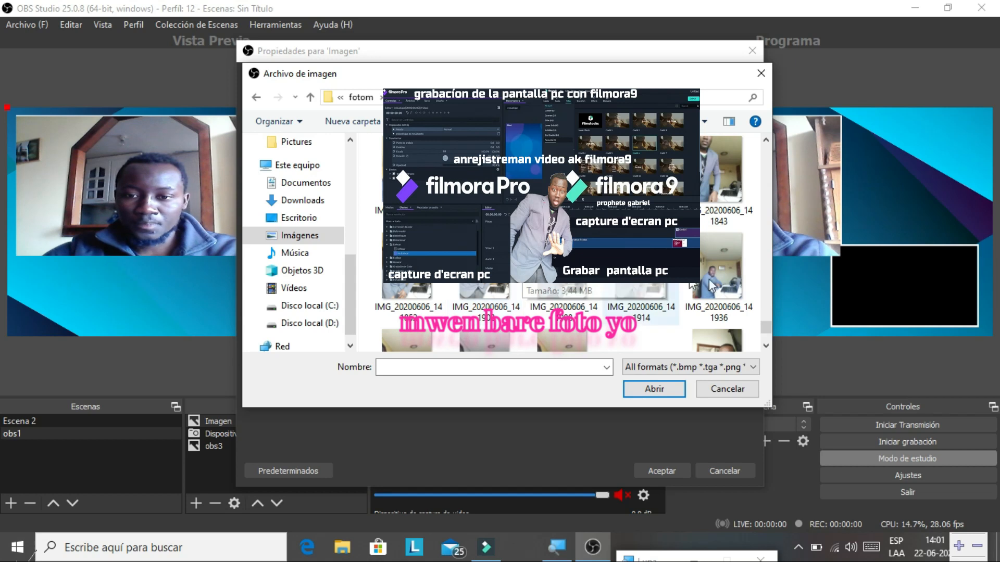
click(728, 277)
- Load the selected photo into the Imagen source and confirm its properties
click(655, 388)
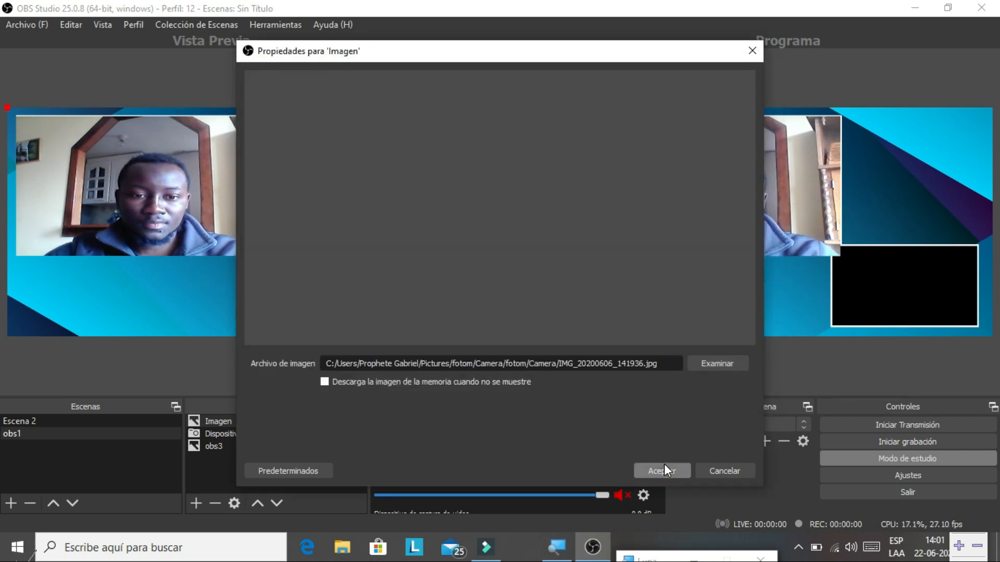
click(662, 471)
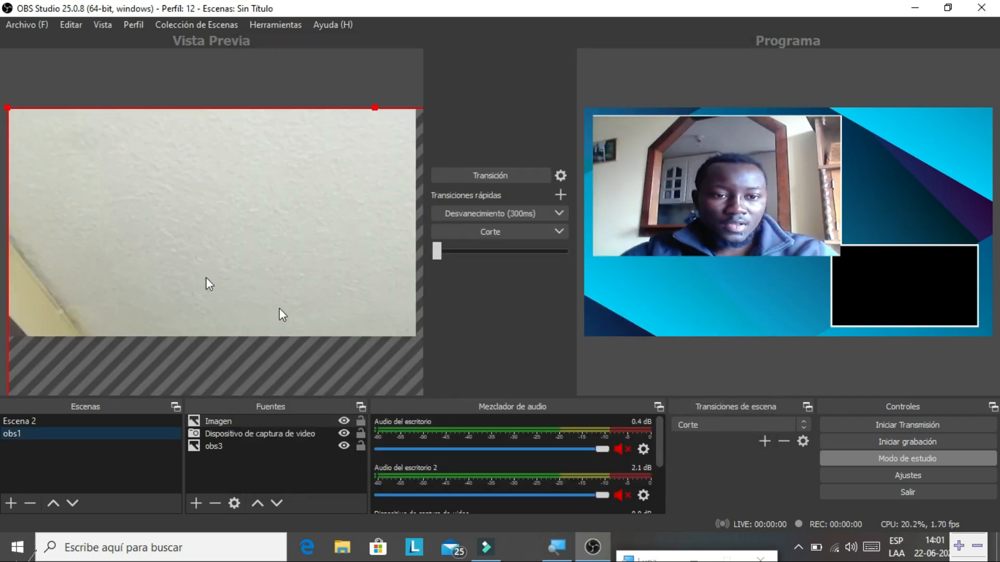
right_click(254, 269)
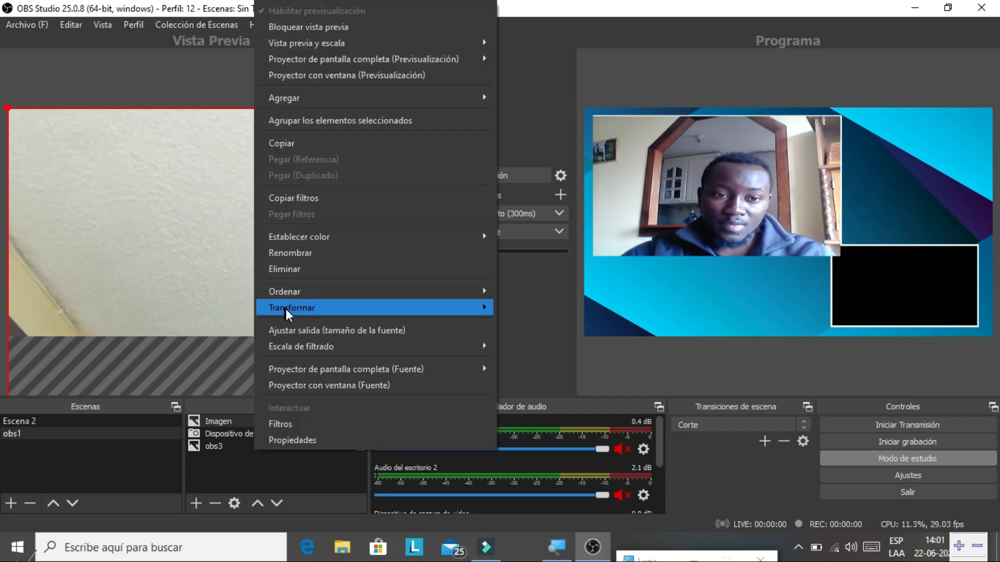
- Stretch the room photo to the screen, then resize and move it into the lower-right black box
mouse_move(285, 308)
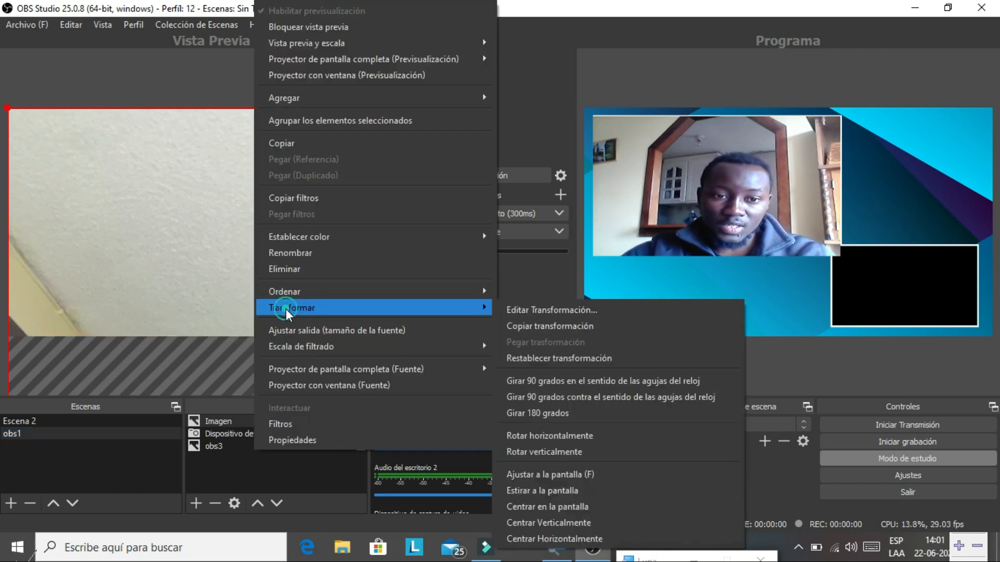
click(511, 489)
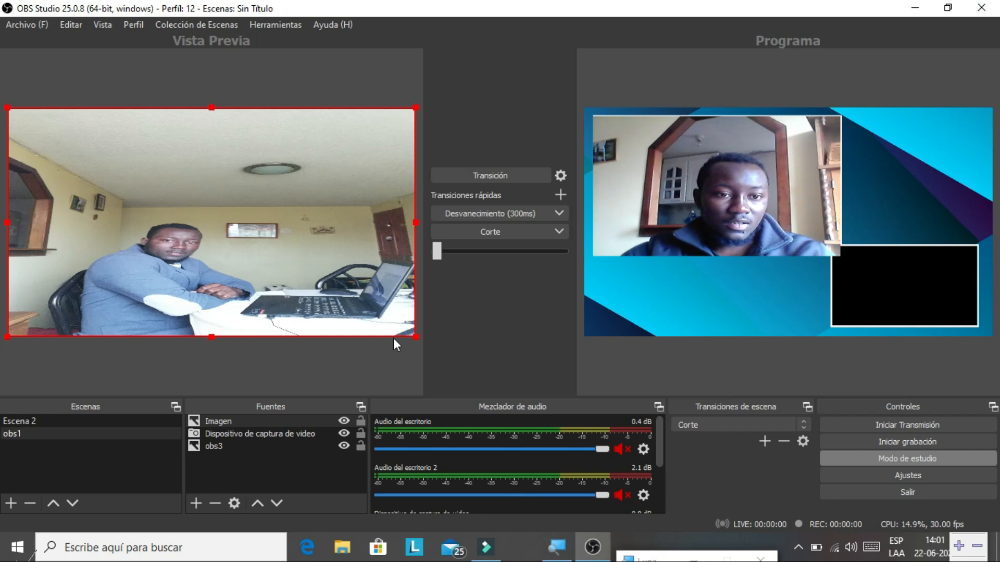
drag(413, 337, 121, 181)
drag(92, 150, 350, 285)
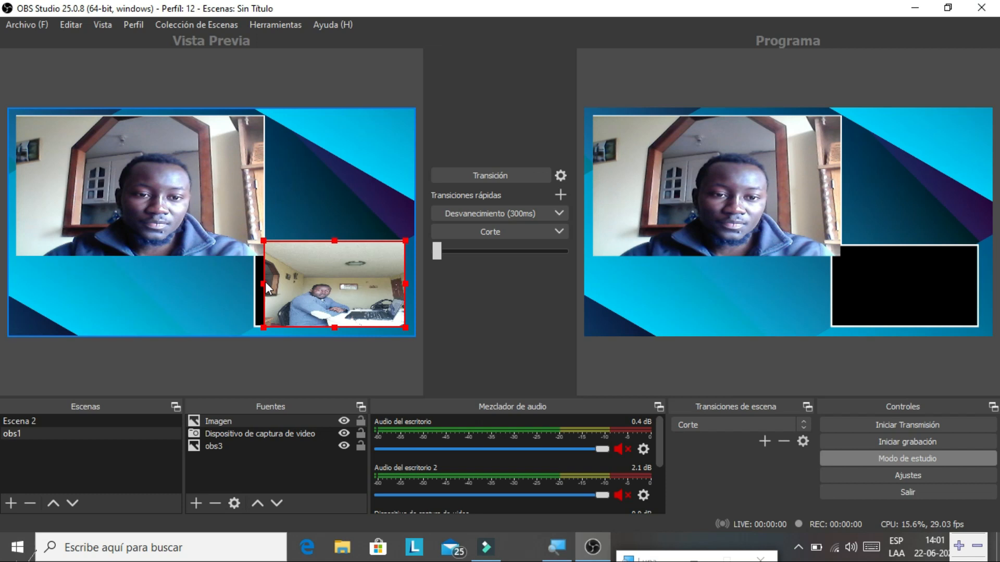
drag(264, 284, 254, 283)
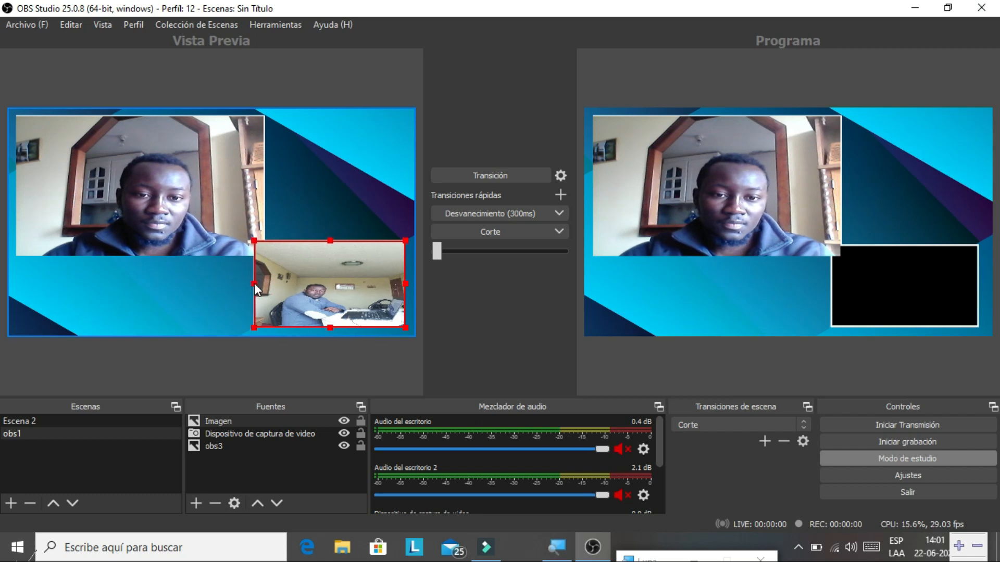
click(343, 170)
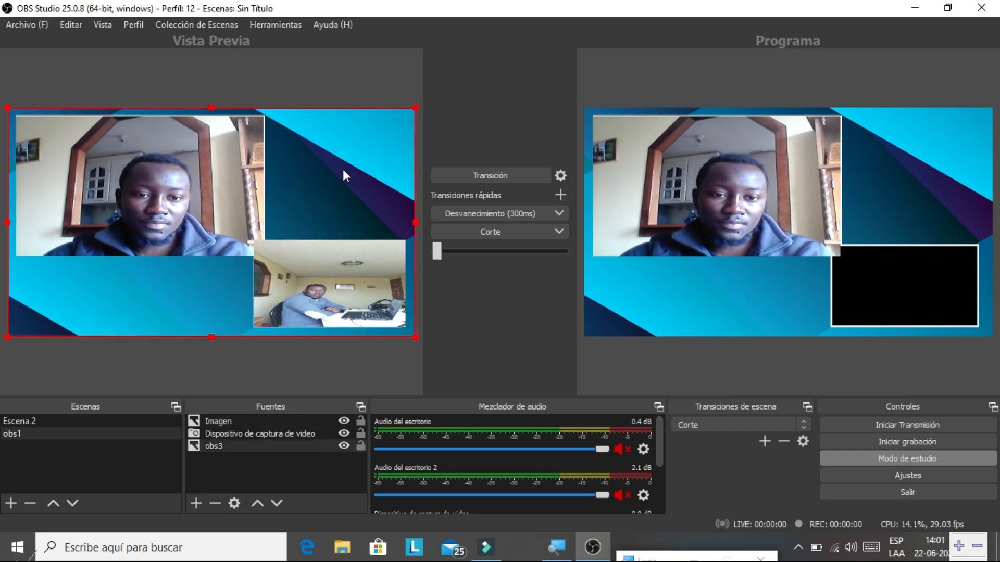
- Transition the preview layout with the room photo into Programa
click(505, 176)
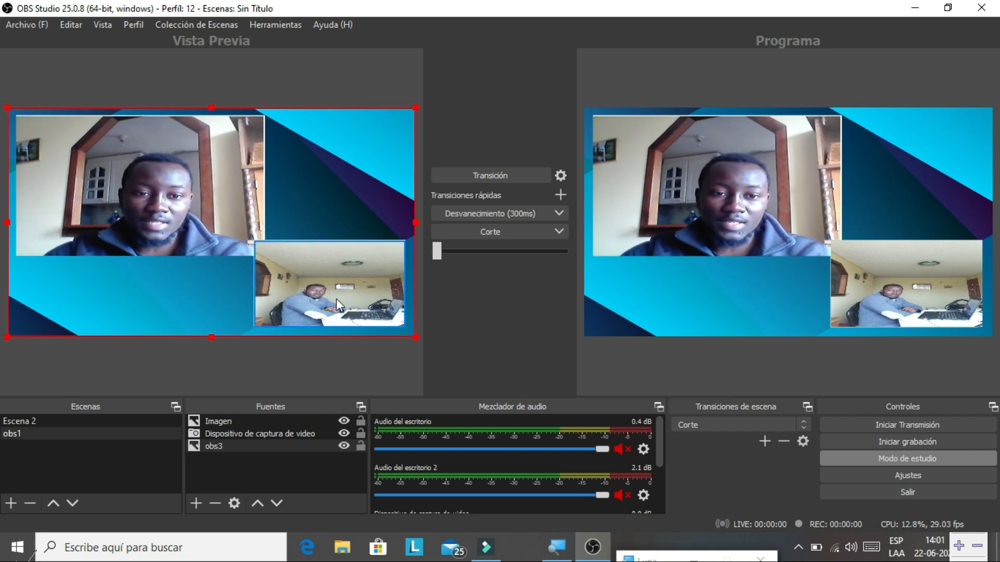
click(173, 196)
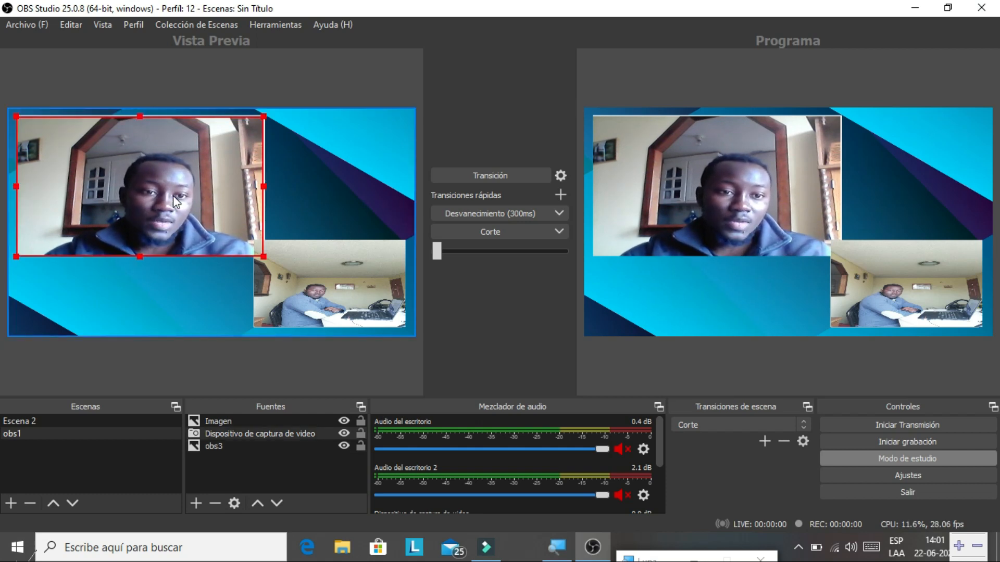
right_click(173, 195)
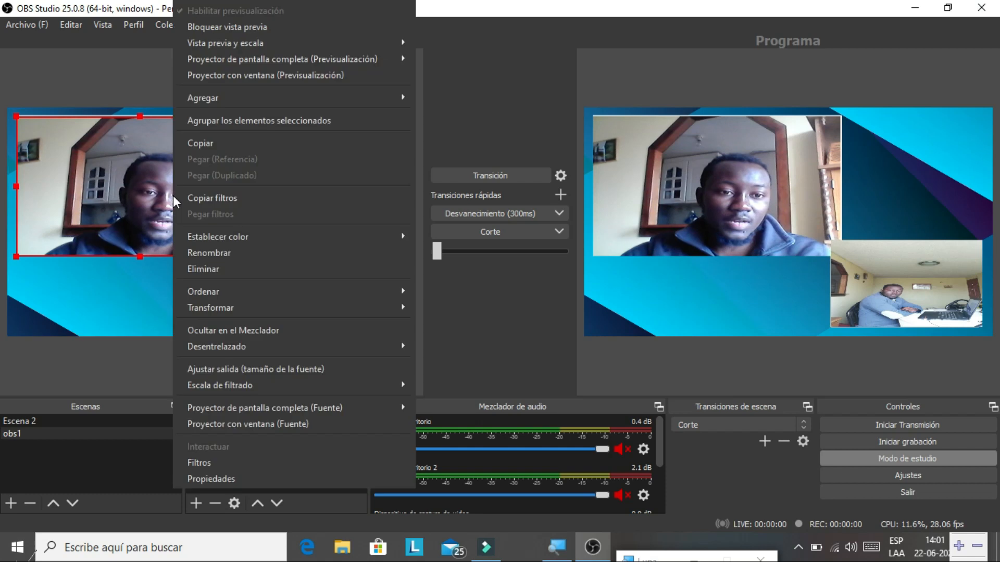
- Copy the webcam source and paste it as a referenced copy onto the canvas
click(207, 146)
click(118, 275)
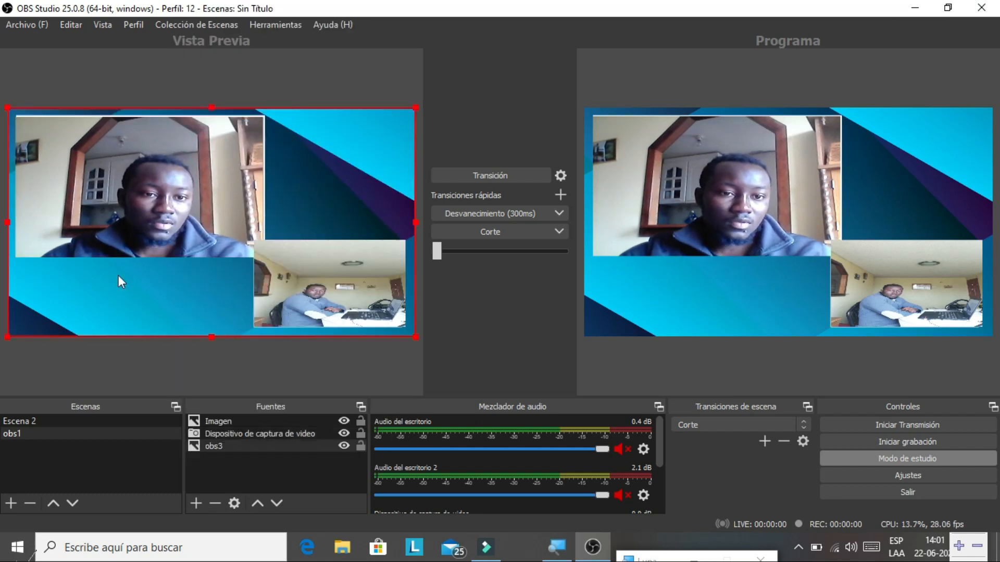
right_click(117, 282)
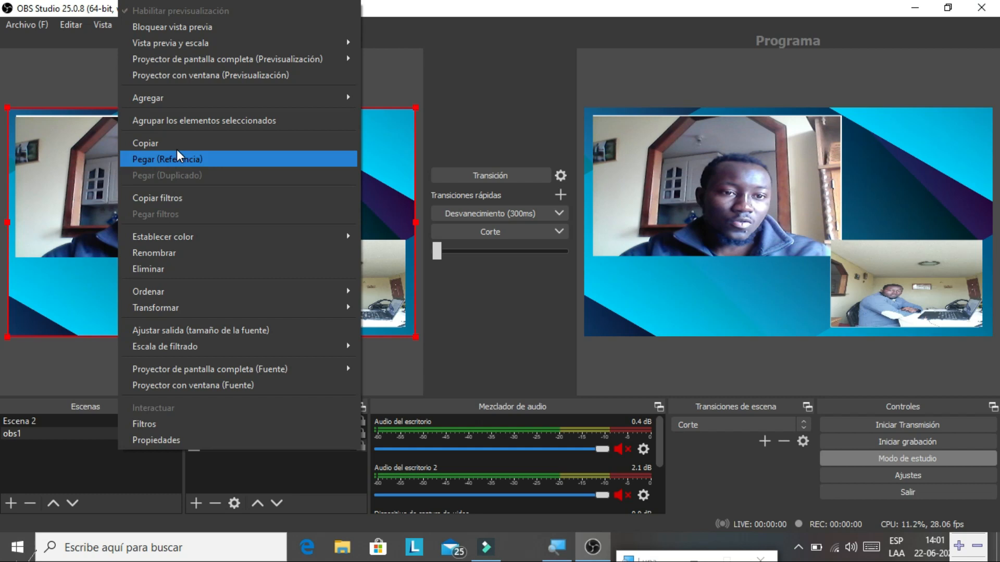
click(162, 159)
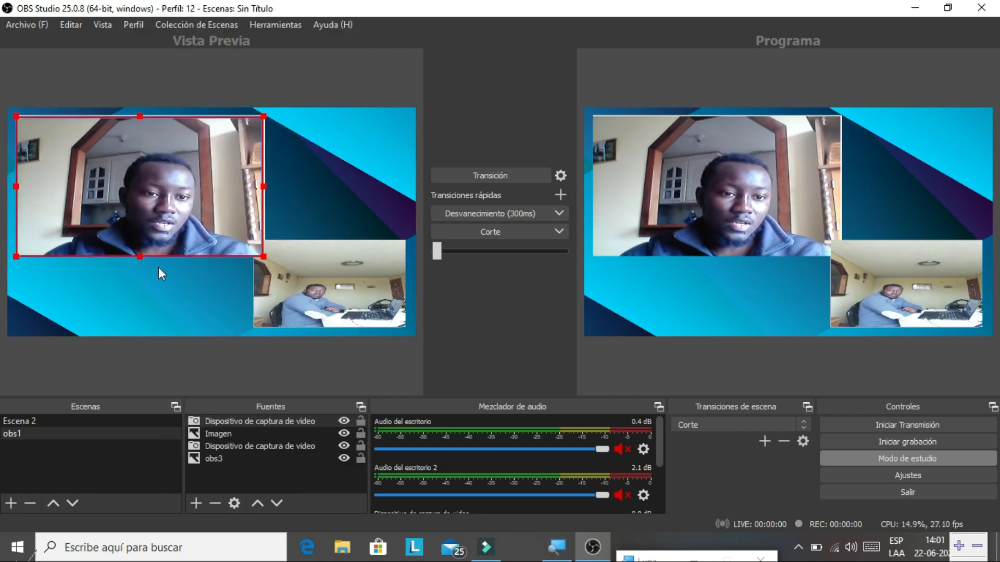
- Shrink the webcam copy into the overlay's top-right frame and transition it to Programa
drag(166, 199, 199, 274)
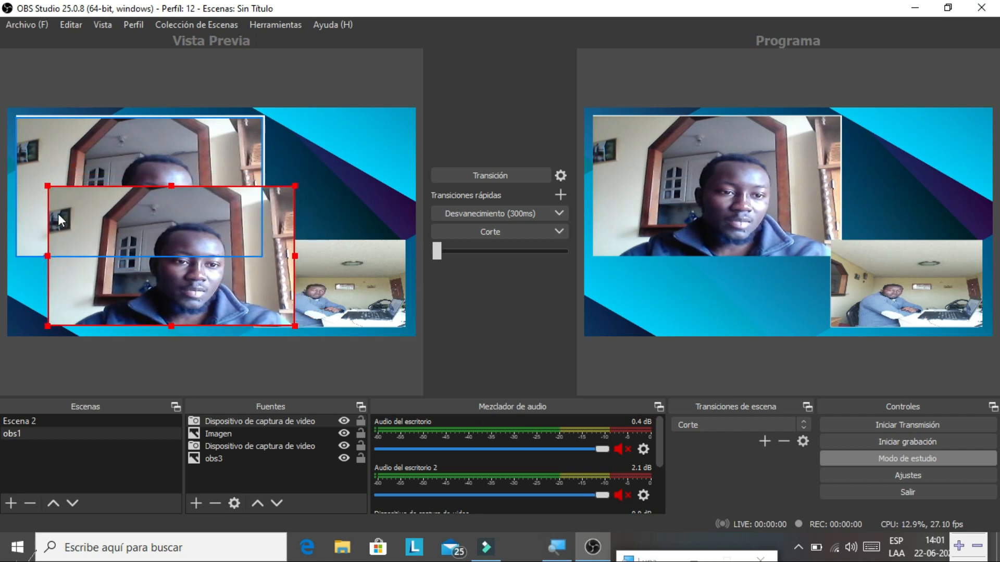
drag(45, 186, 330, 149)
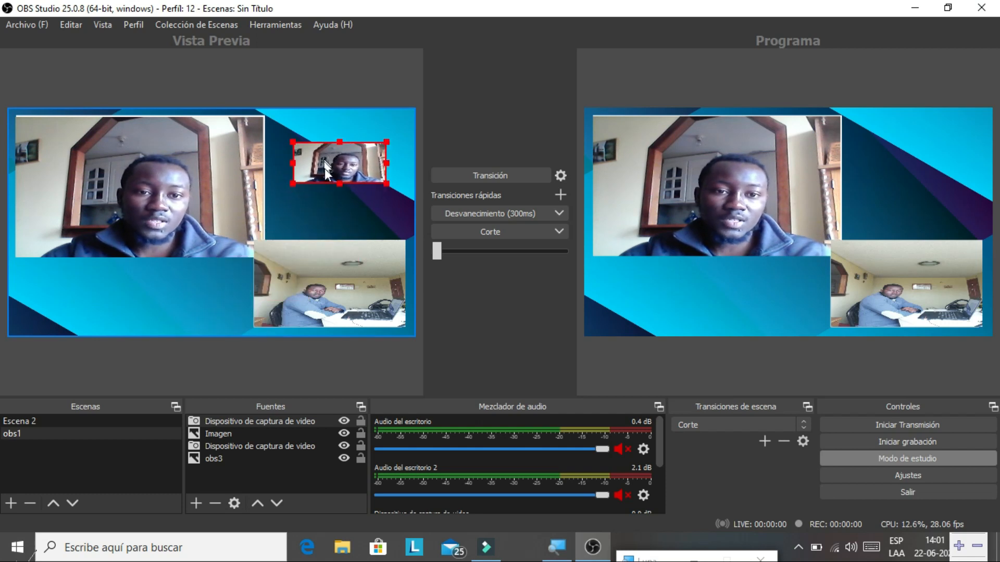
mouse_move(337, 185)
mouse_down()
mouse_move(333, 223)
mouse_move(336, 180)
mouse_up()
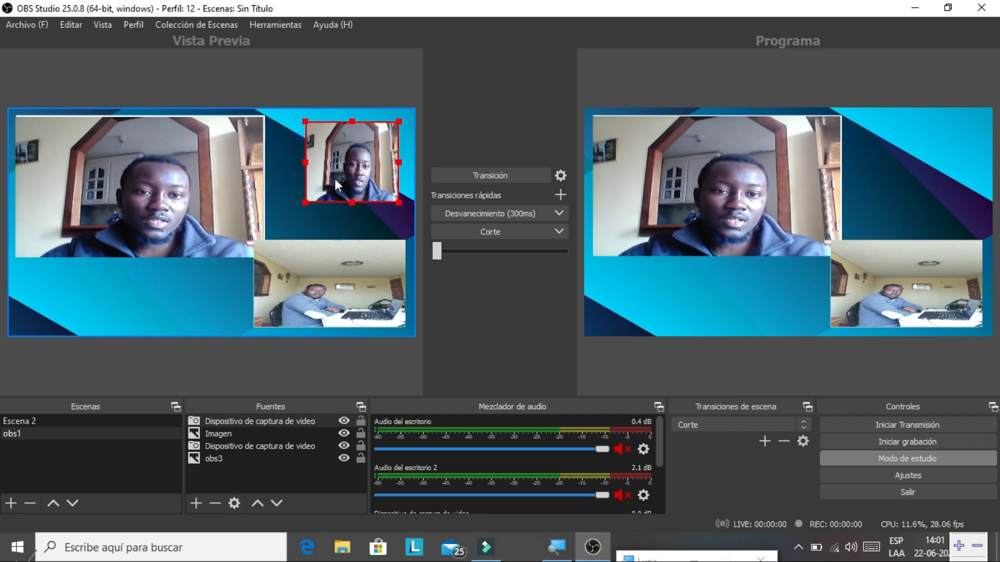
click(288, 211)
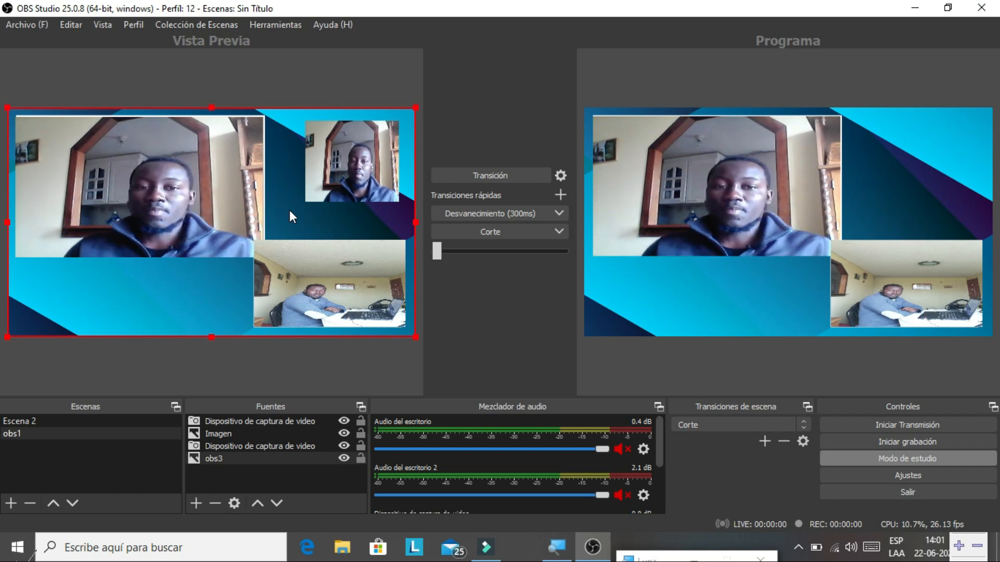
click(453, 175)
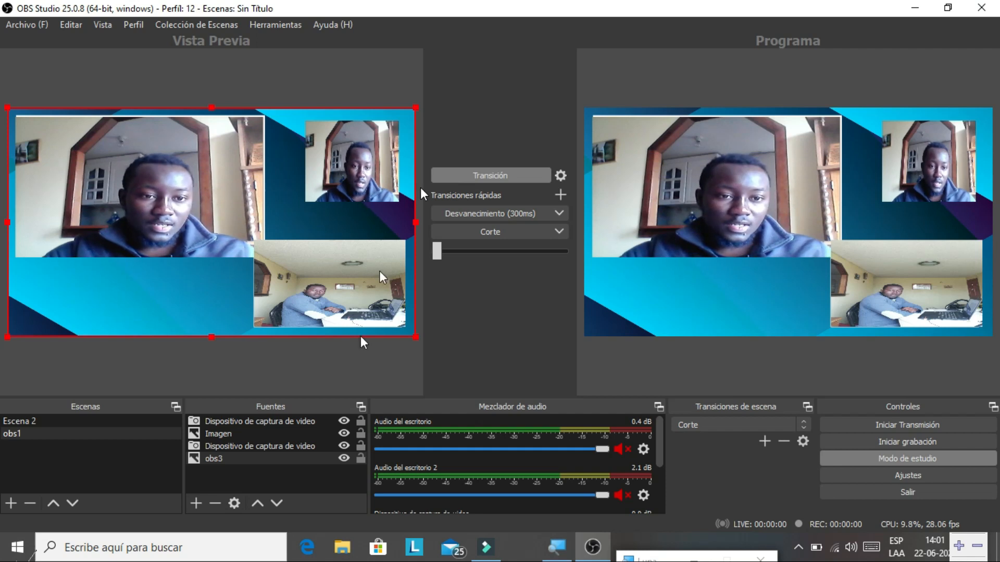
click(196, 503)
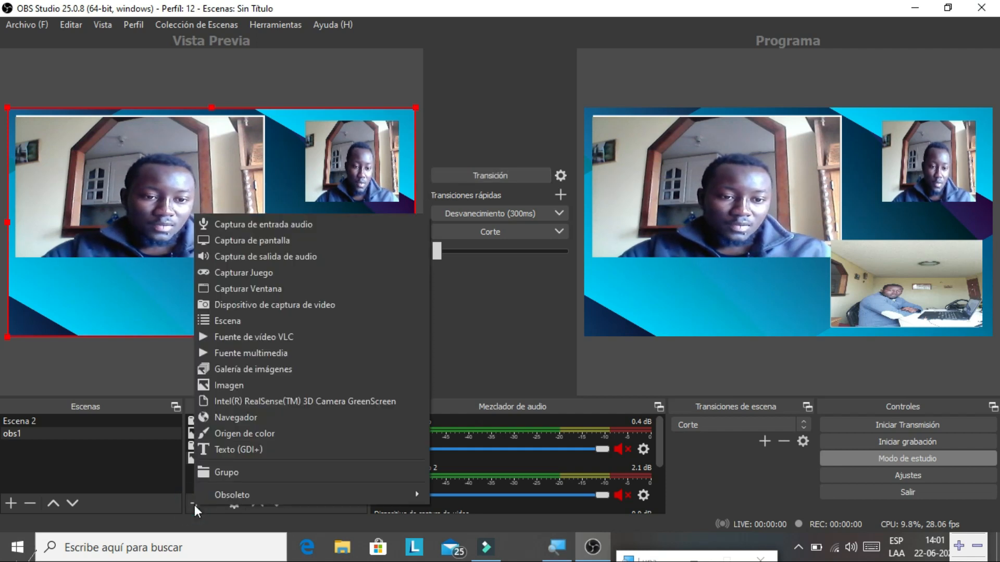
- Add a Texto (GDI+) source with the default name and accept it
click(234, 450)
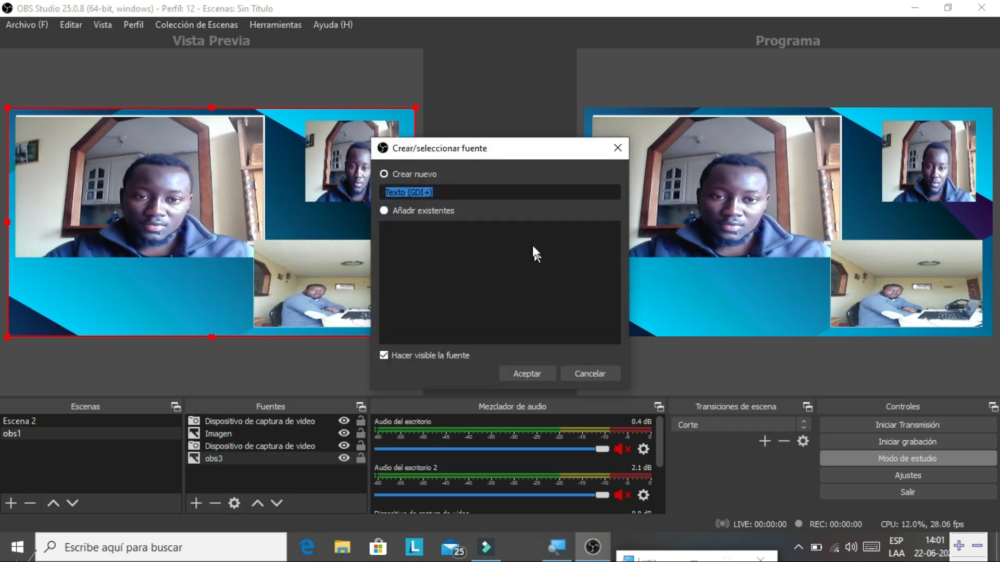
click(516, 370)
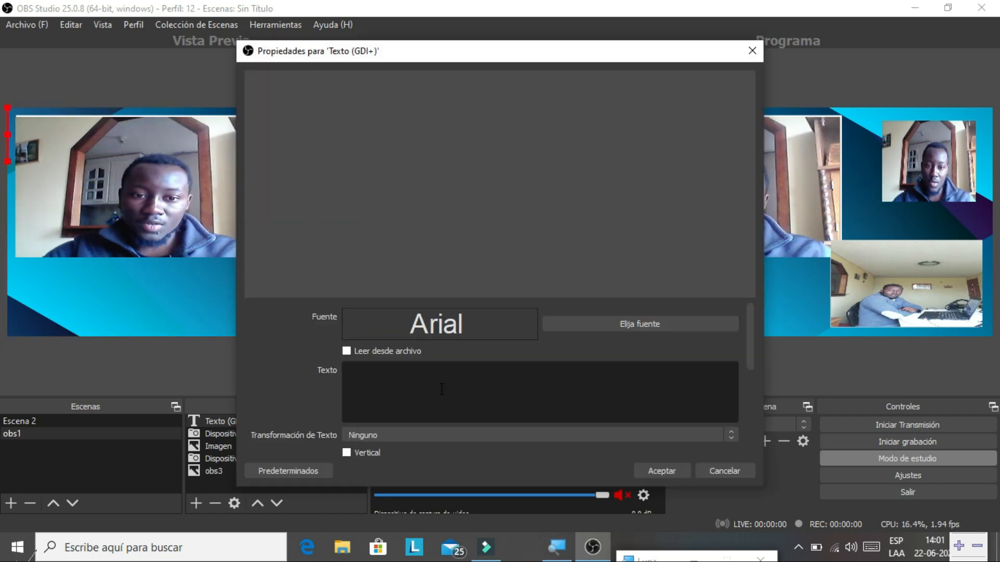
click(430, 392)
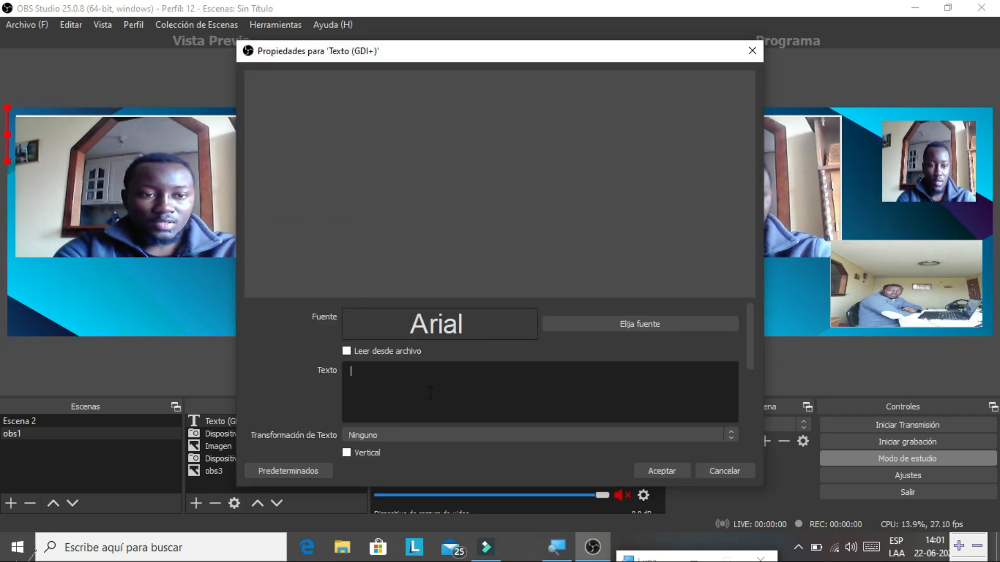
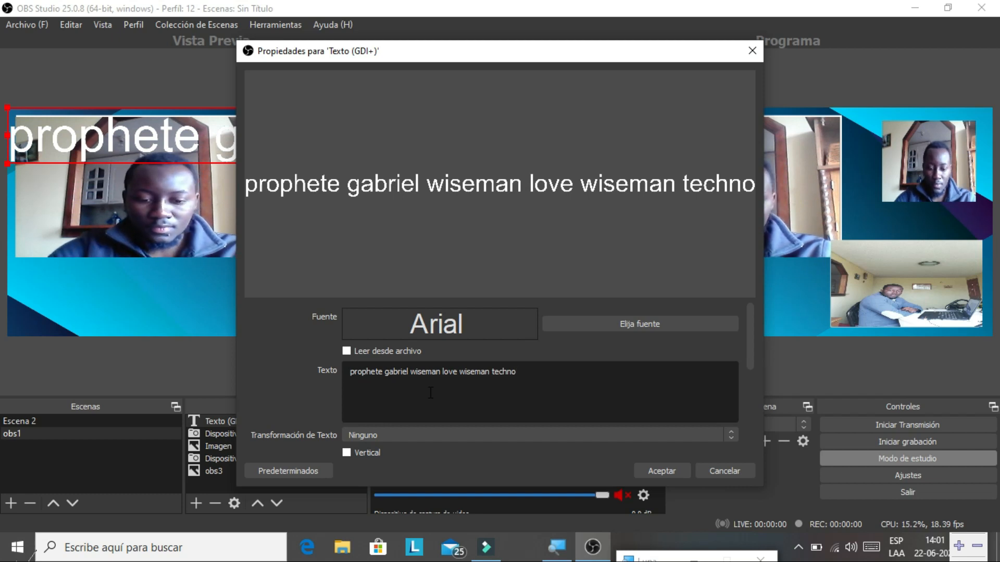
- Enter the ticker line with the contact's name and mobile number, adding a leading space
text( celura)
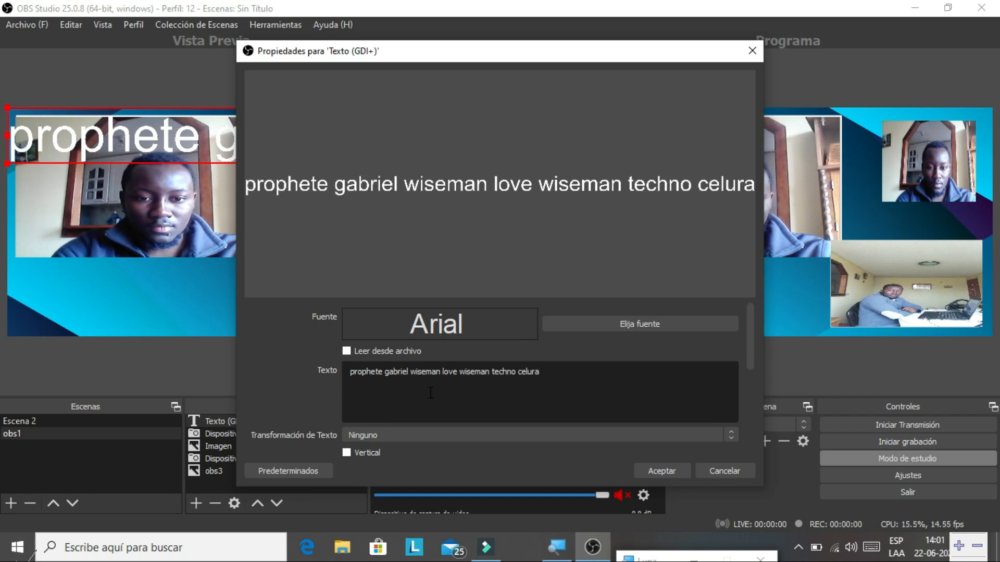
text(r)
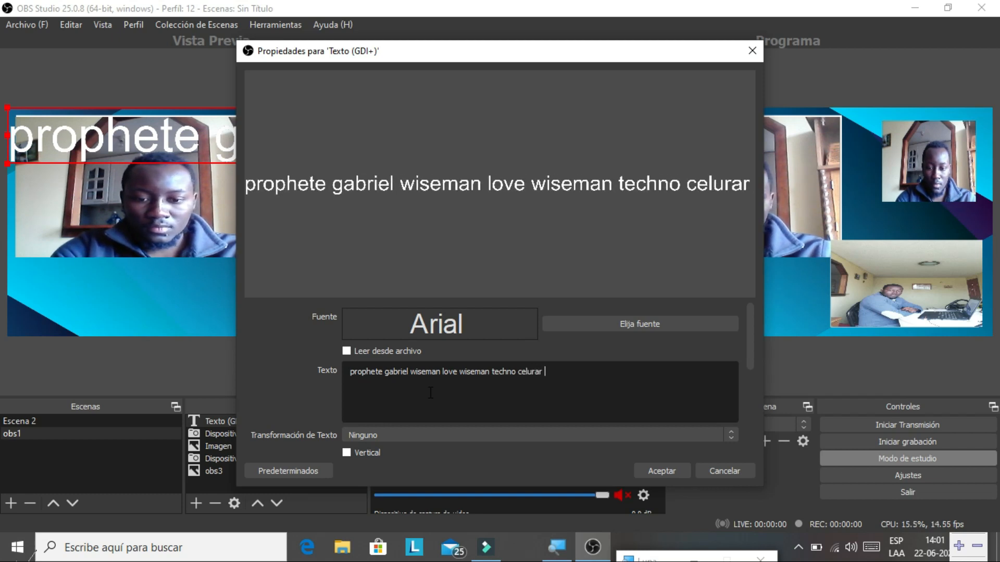
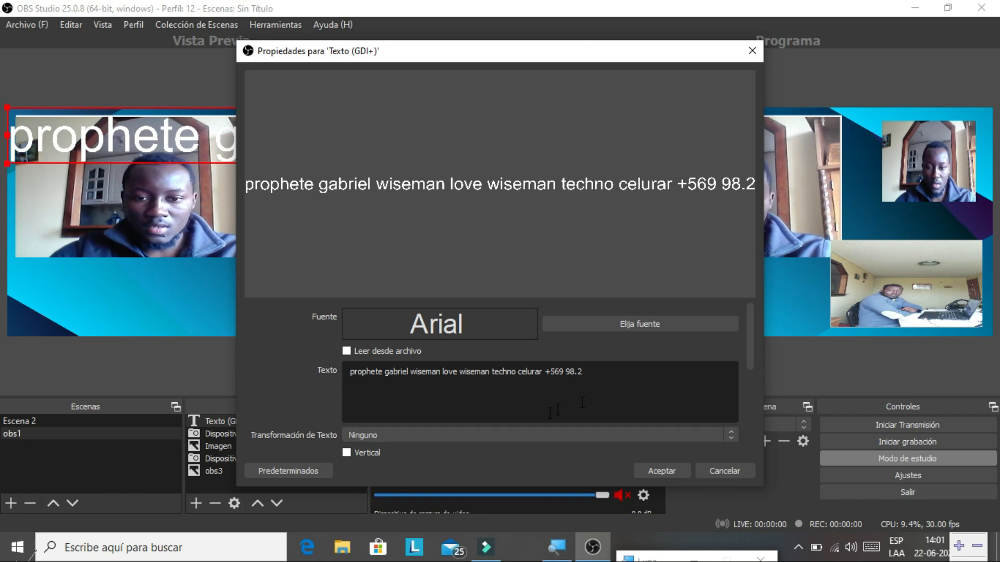
click(612, 372)
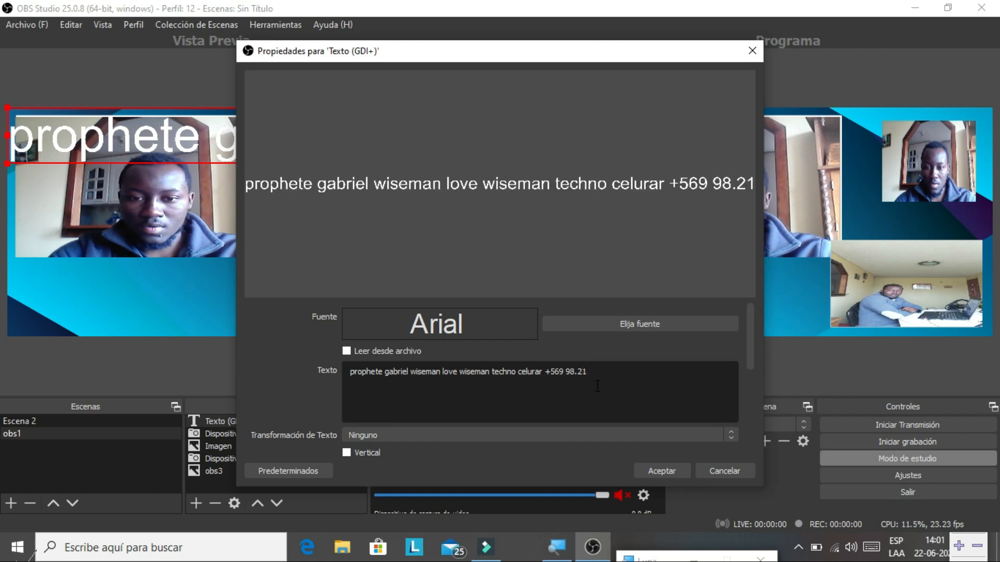
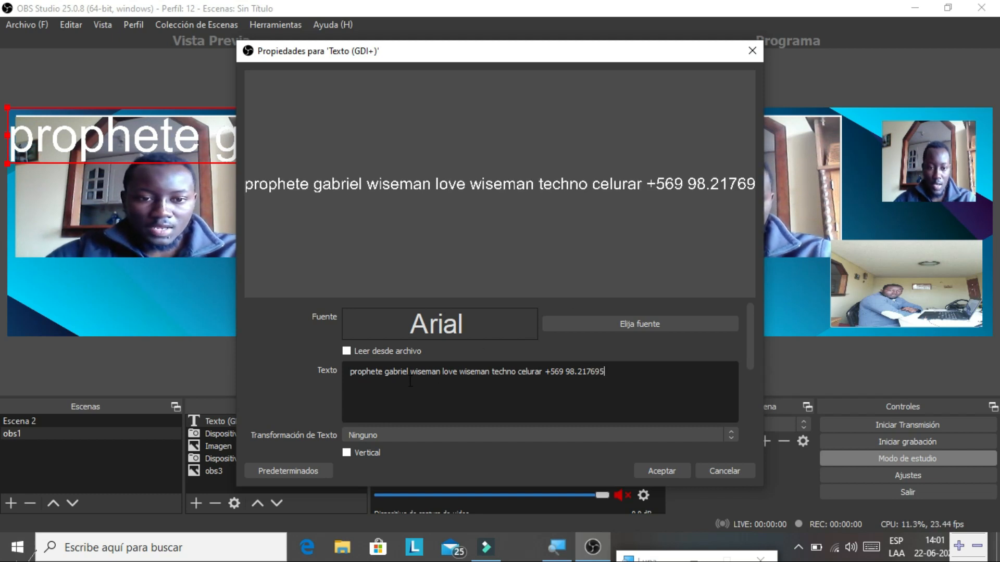
click(350, 373)
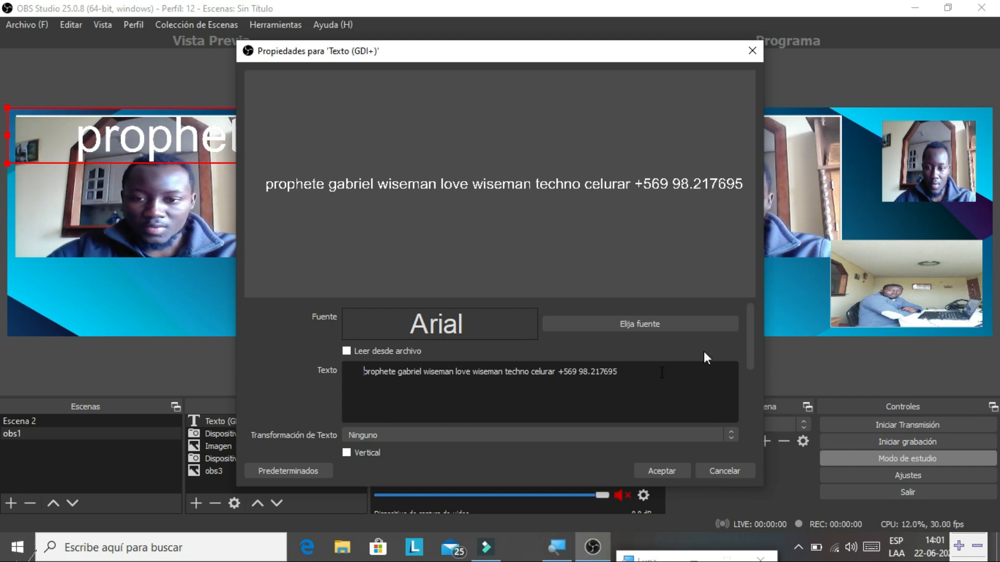
- Set the text background colour to dark red (#aa0000) with 98% background opacity
drag(752, 357, 754, 384)
scroll(754, 391, down, 5)
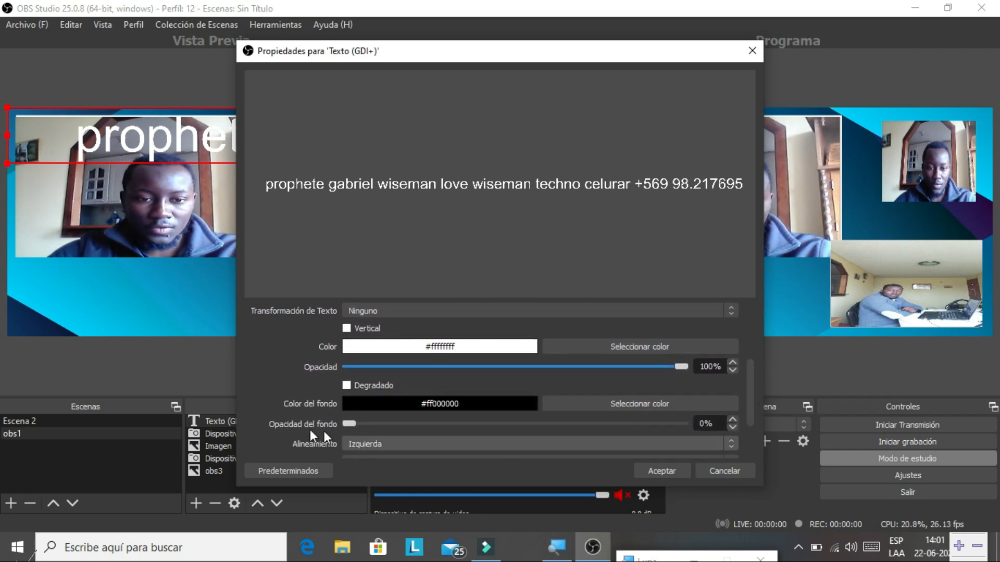
drag(351, 424, 355, 426)
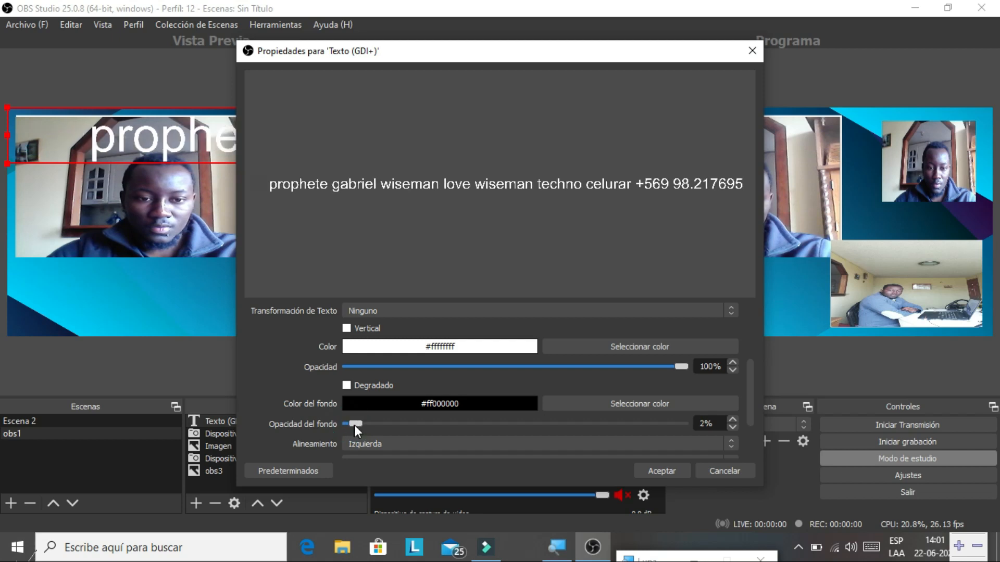
click(570, 406)
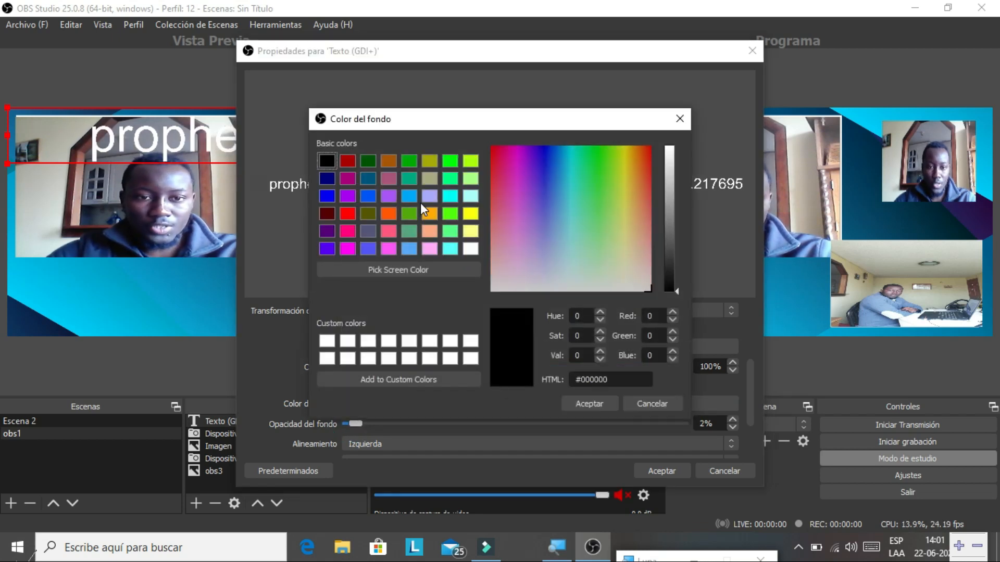
click(348, 161)
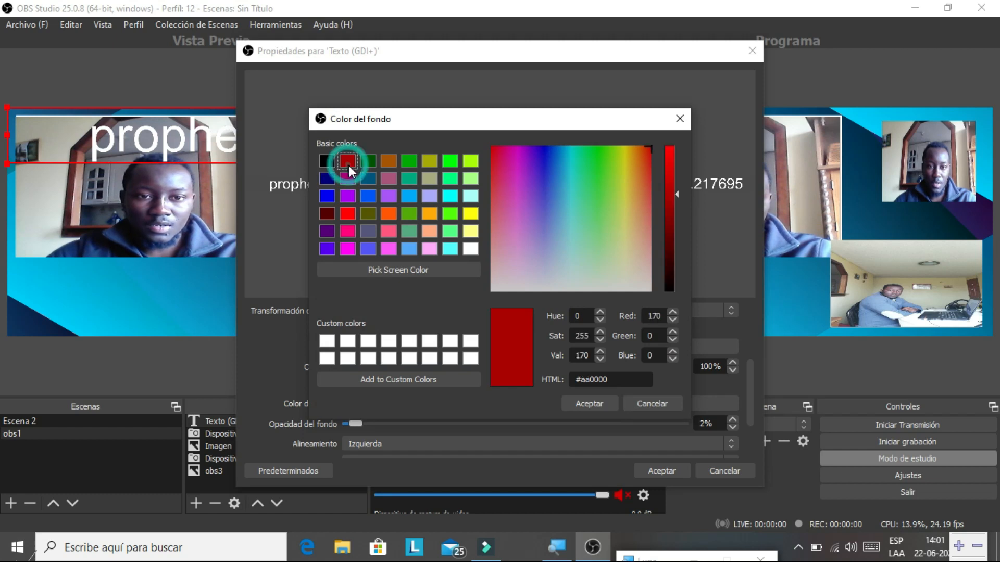
click(578, 405)
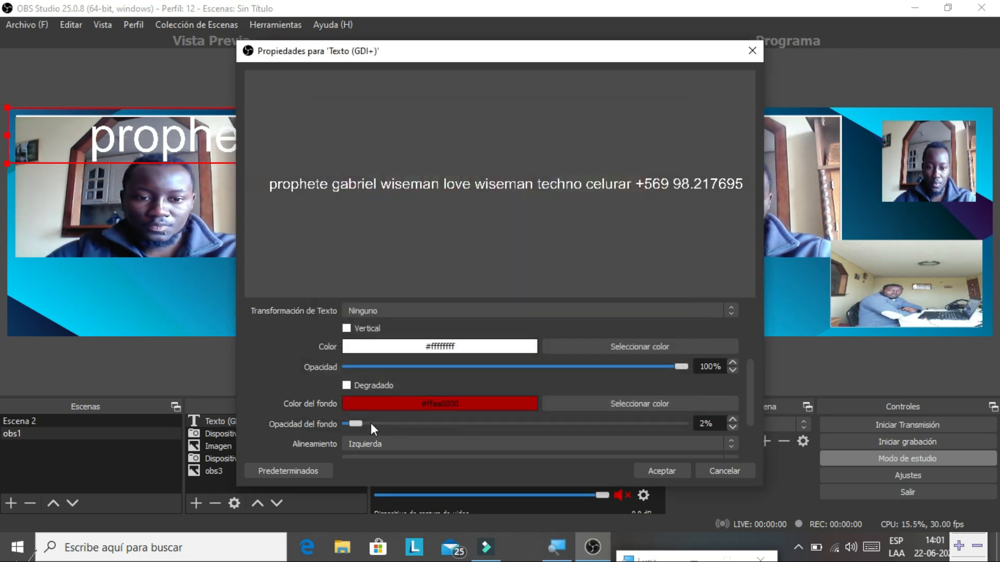
drag(353, 419, 672, 419)
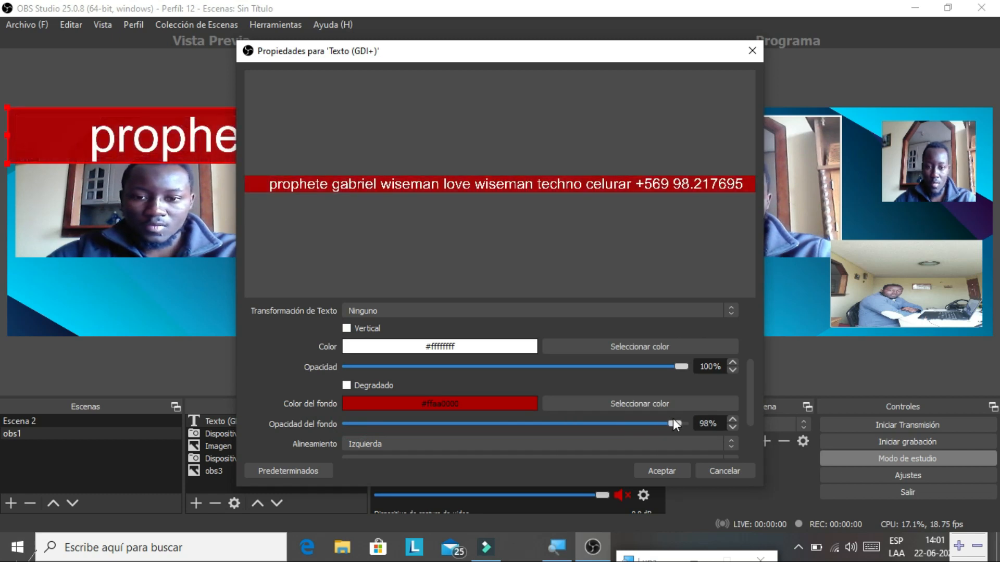
- Apply the text settings, then move and resize the red text into a thin strip along the preview's bottom
click(662, 472)
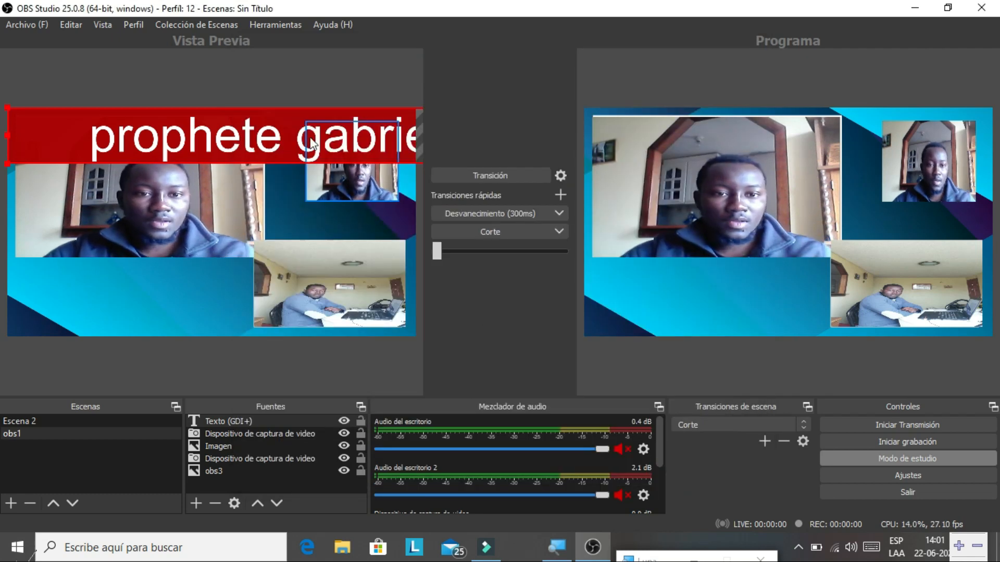
drag(286, 132, 87, 200)
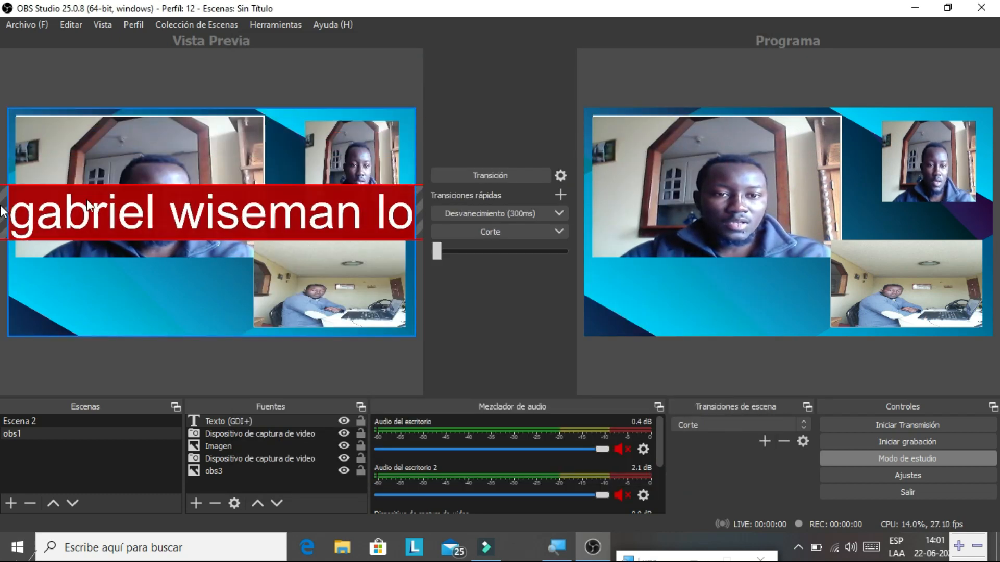
drag(311, 223, 42, 197)
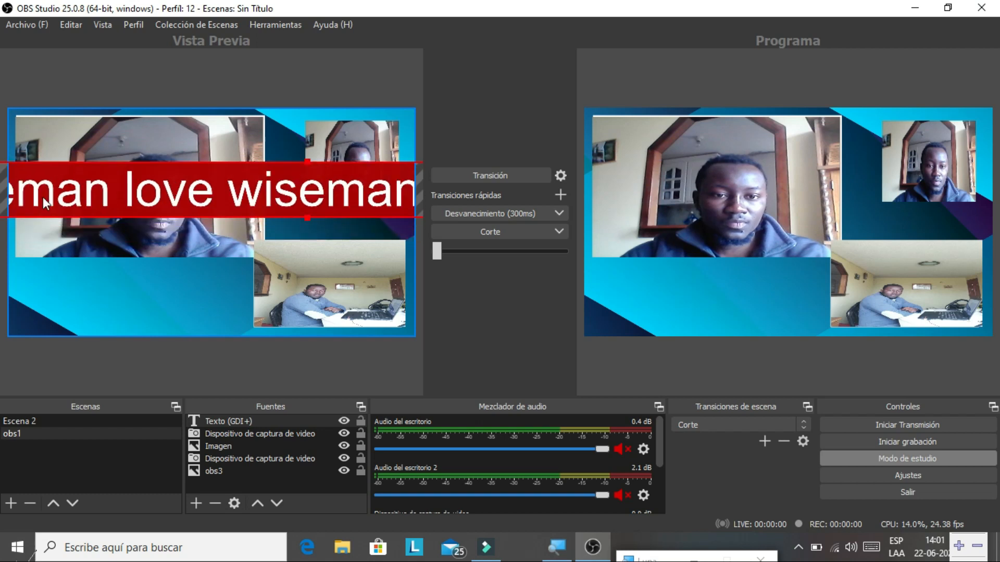
click(241, 157)
drag(243, 160, 238, 189)
drag(152, 208, 430, 329)
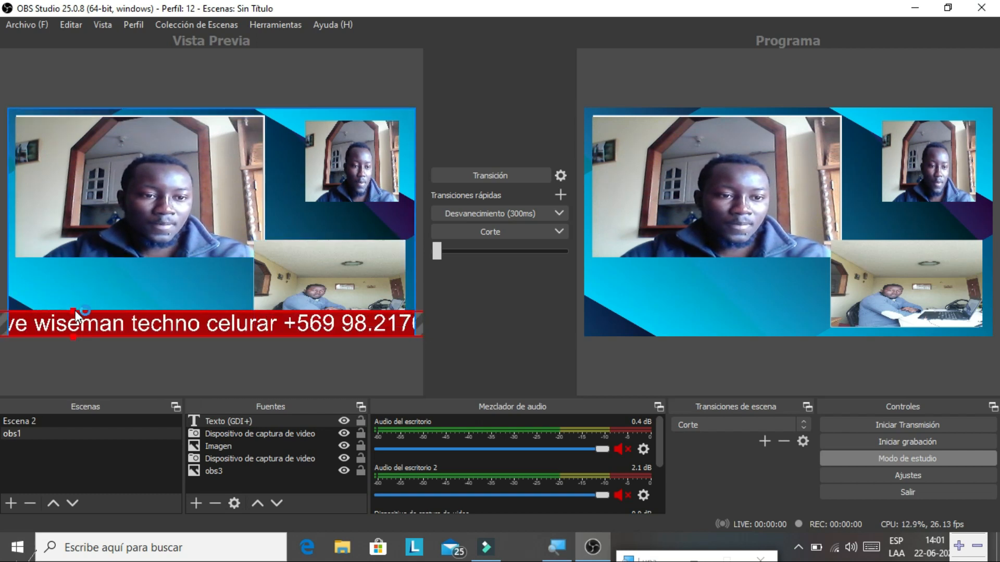
drag(75, 310, 258, 326)
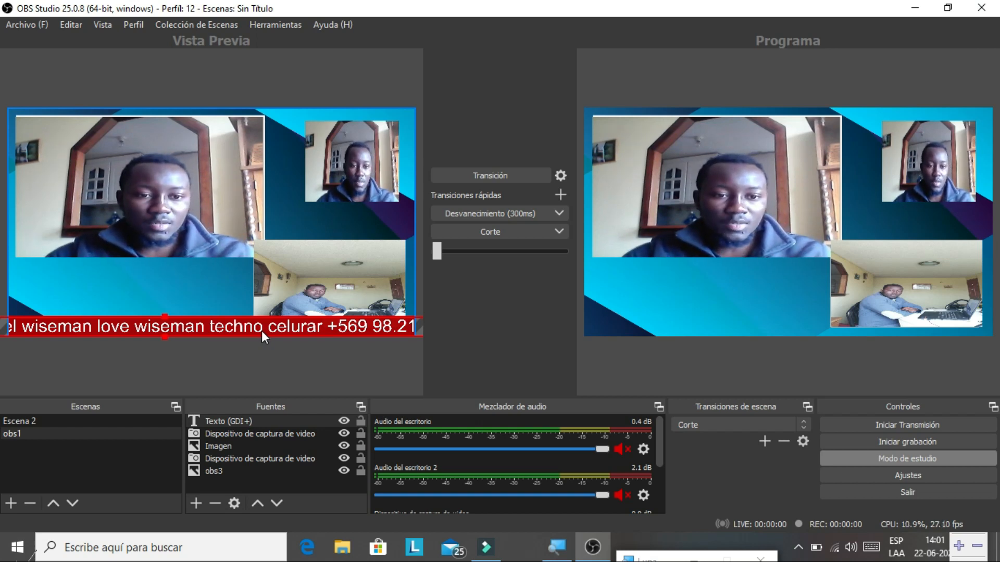
right_click(258, 327)
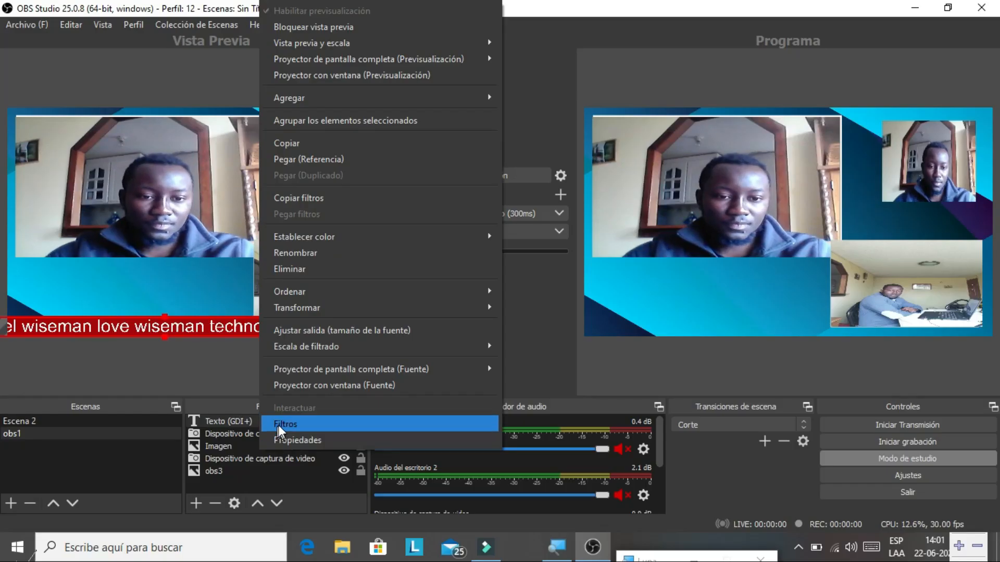
- Add a Desplazamiento filter to the text source with Velocidad Horizontal 500
click(280, 424)
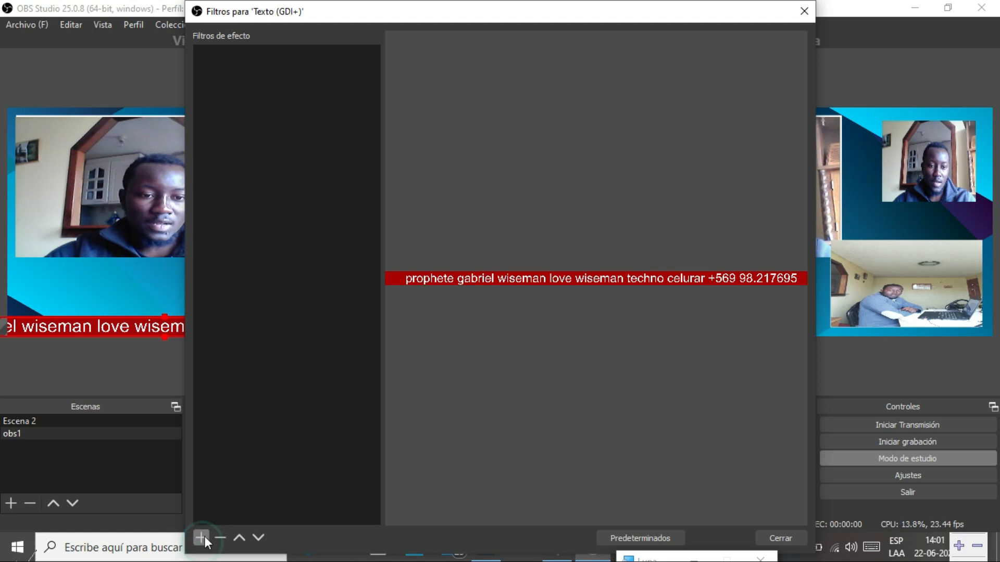
click(203, 537)
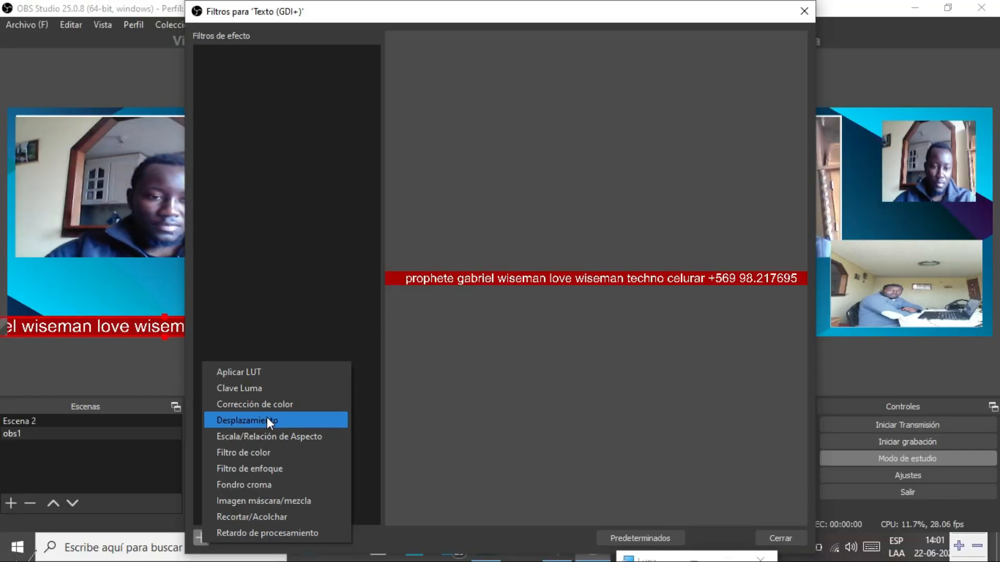
click(265, 421)
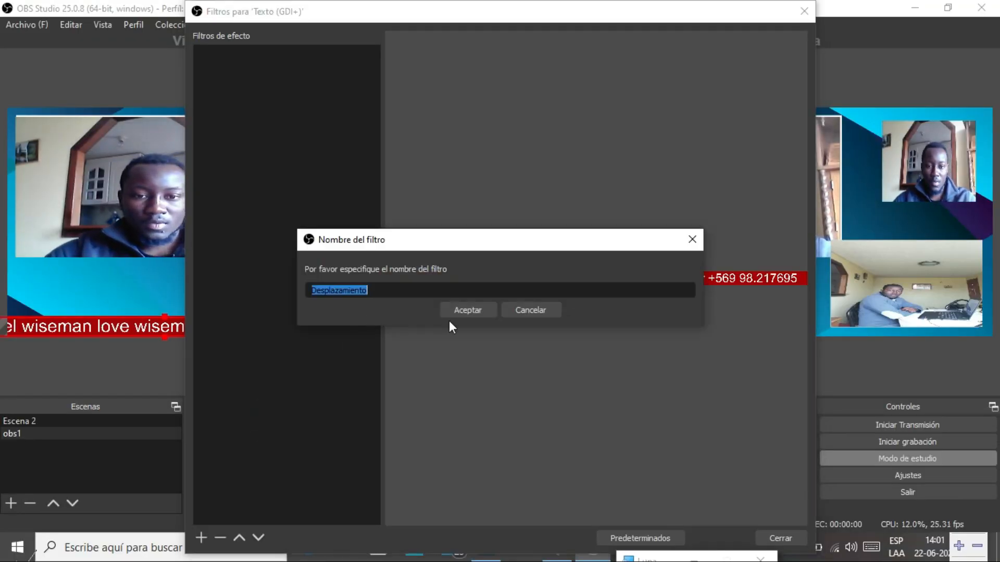
click(460, 311)
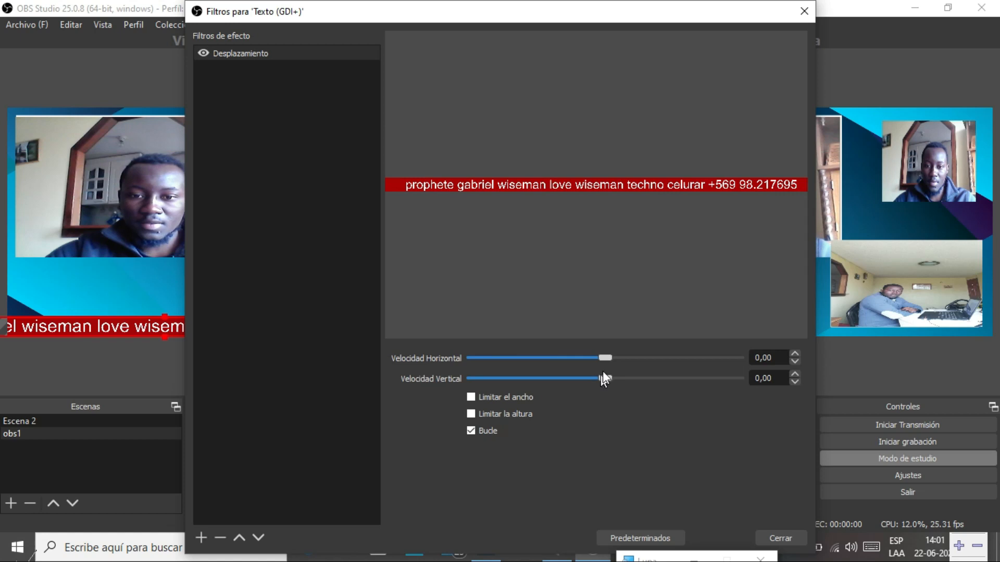
drag(606, 357, 740, 370)
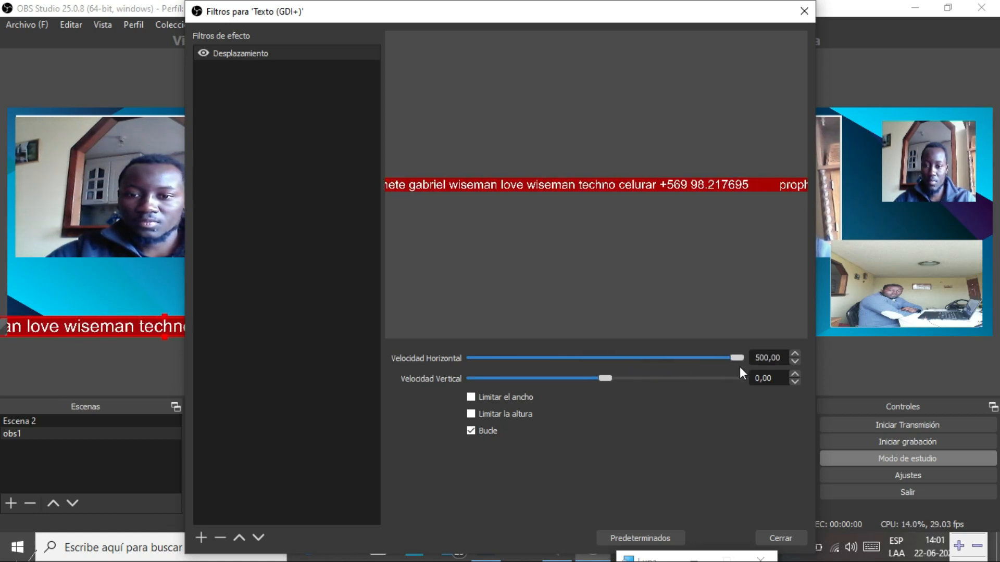
click(777, 538)
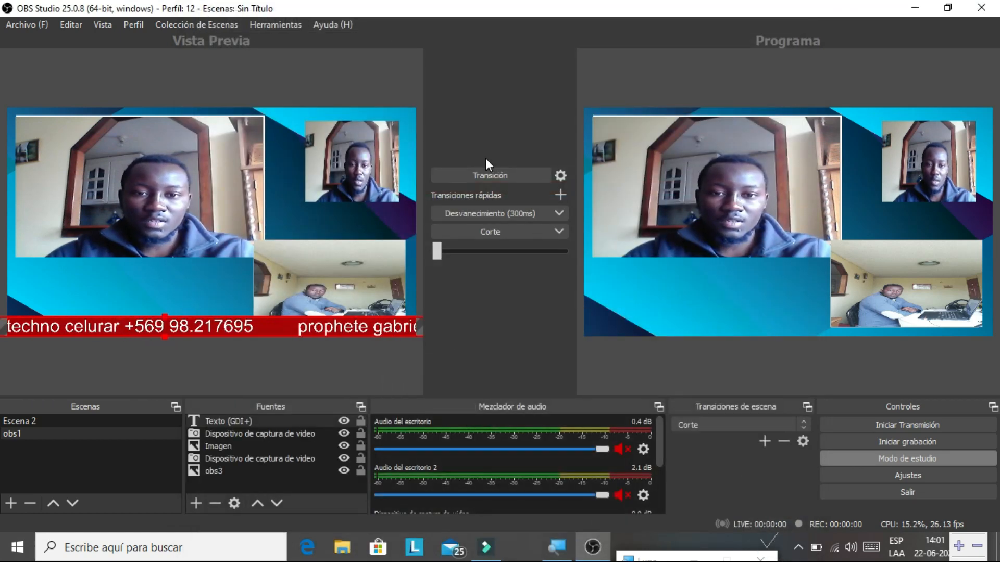
- Transition the obs1 preview, with its scrolling red ticker bar, to Program output
click(486, 174)
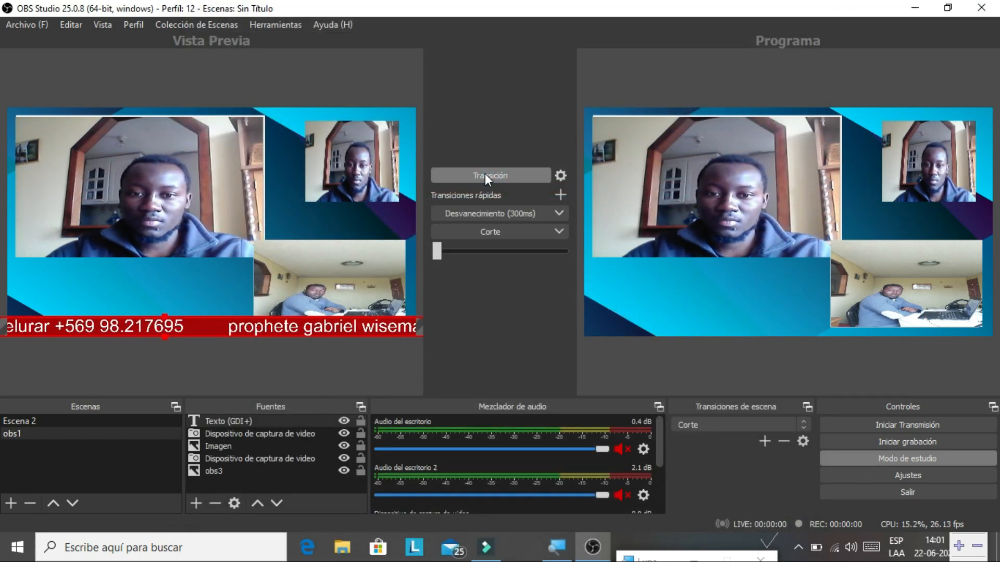
click(486, 176)
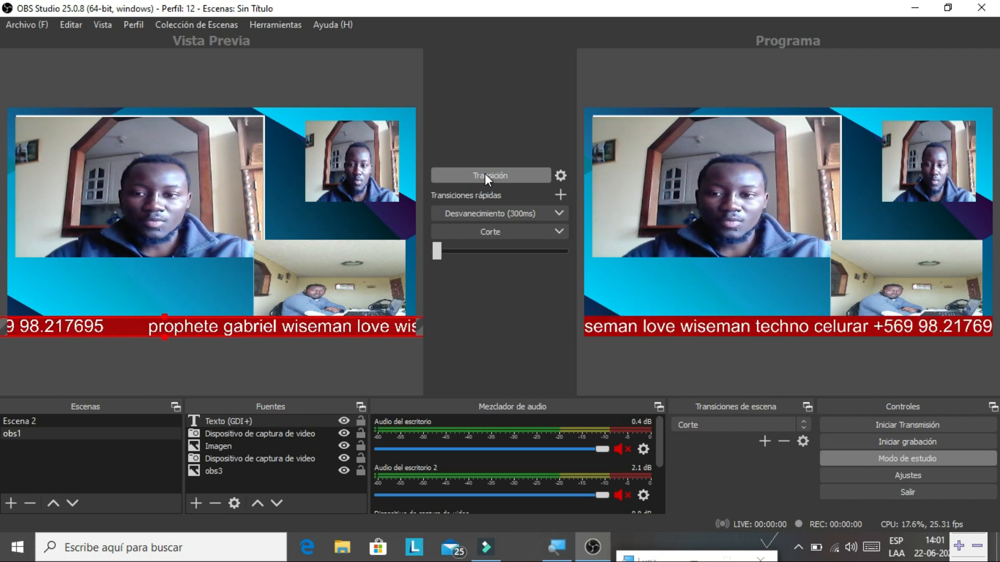